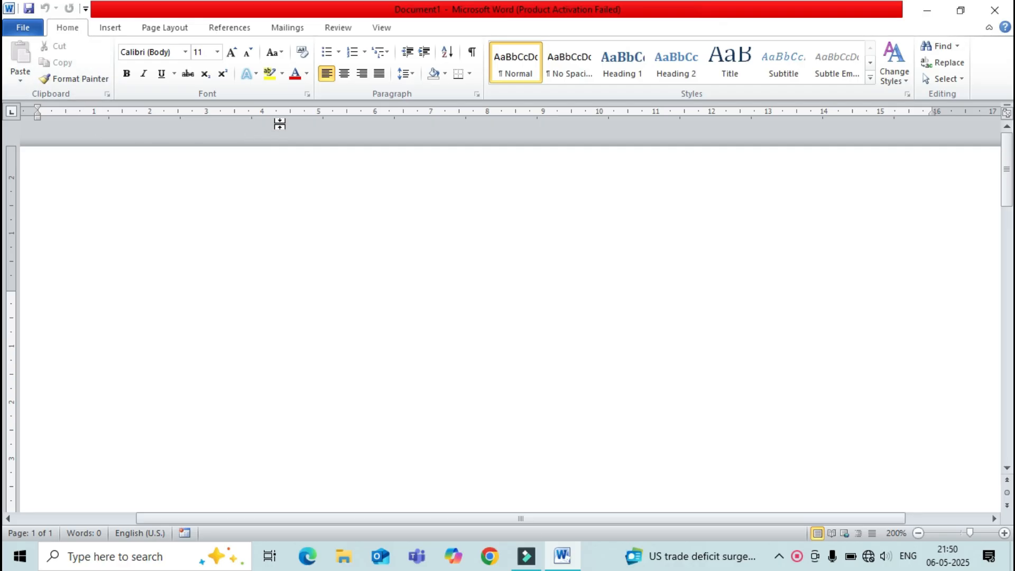
- Look through the gallery of built-in cover page designs without inserting one
left_click(106, 25)
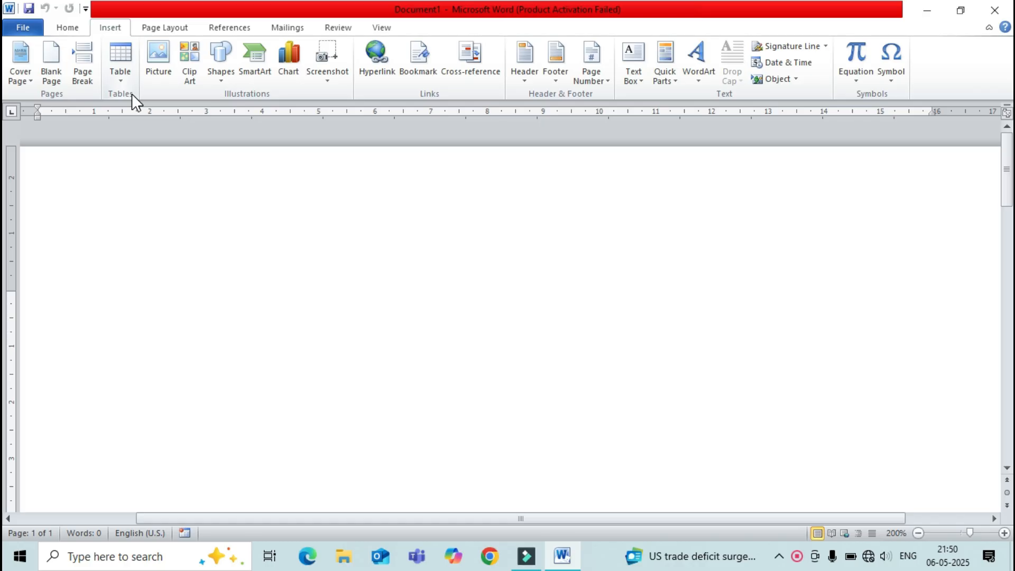
left_click(24, 68)
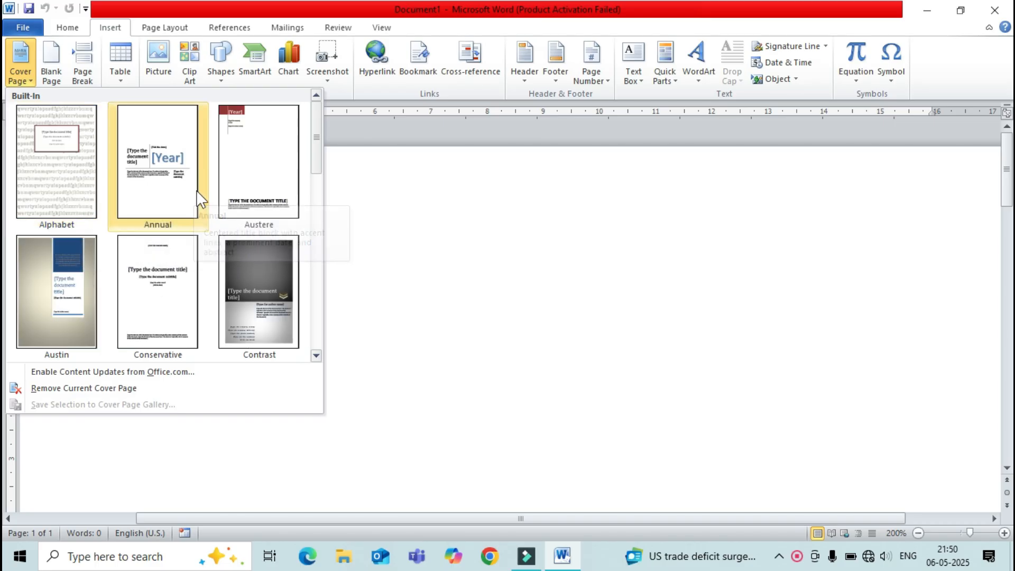
left_click(403, 219)
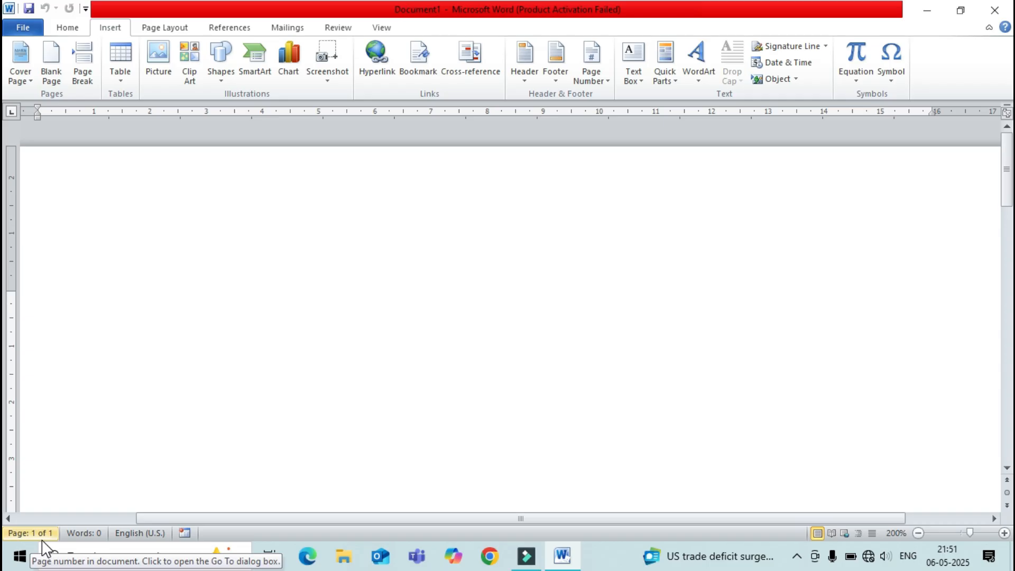
- Add a blank page to the document and insert a page break on the first page
left_click(54, 53)
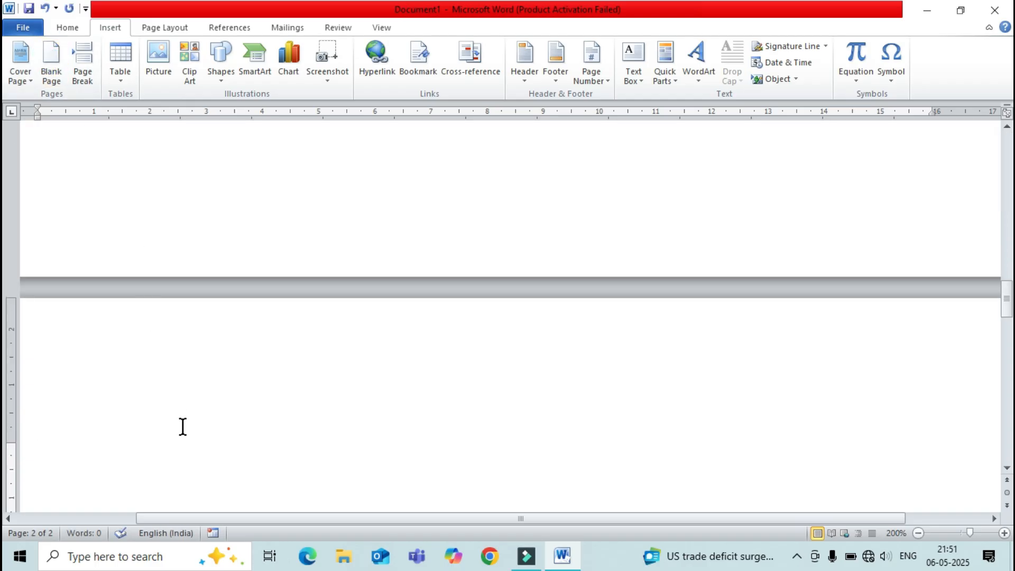
left_click(218, 224)
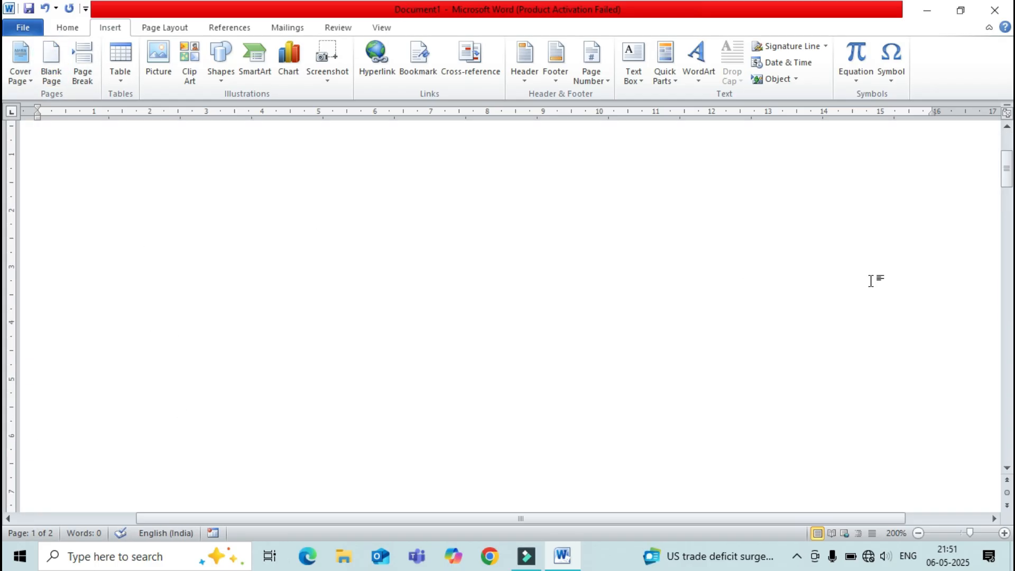
left_click_drag(1006, 174, 1002, 132)
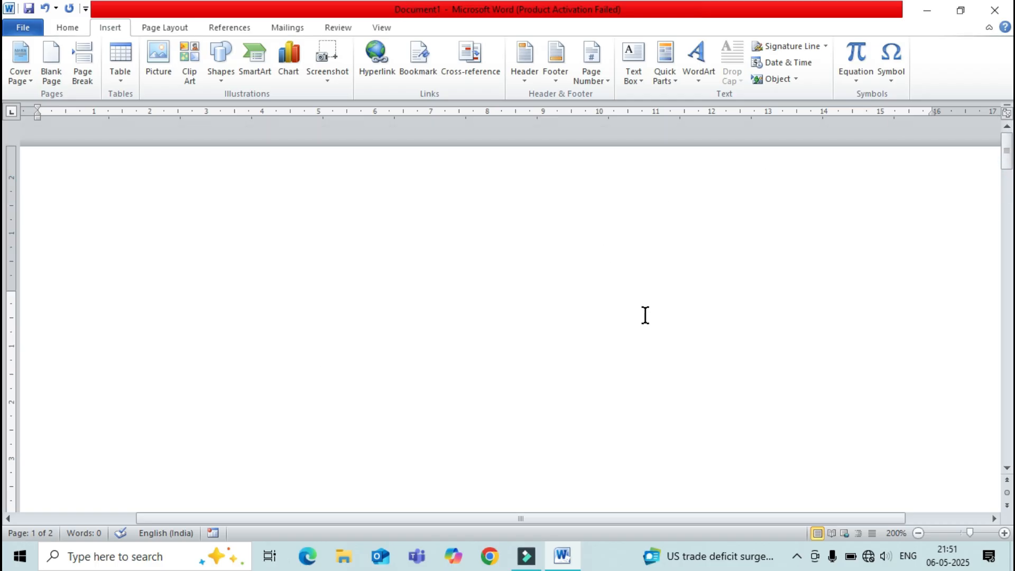
key("ctrl+Return")
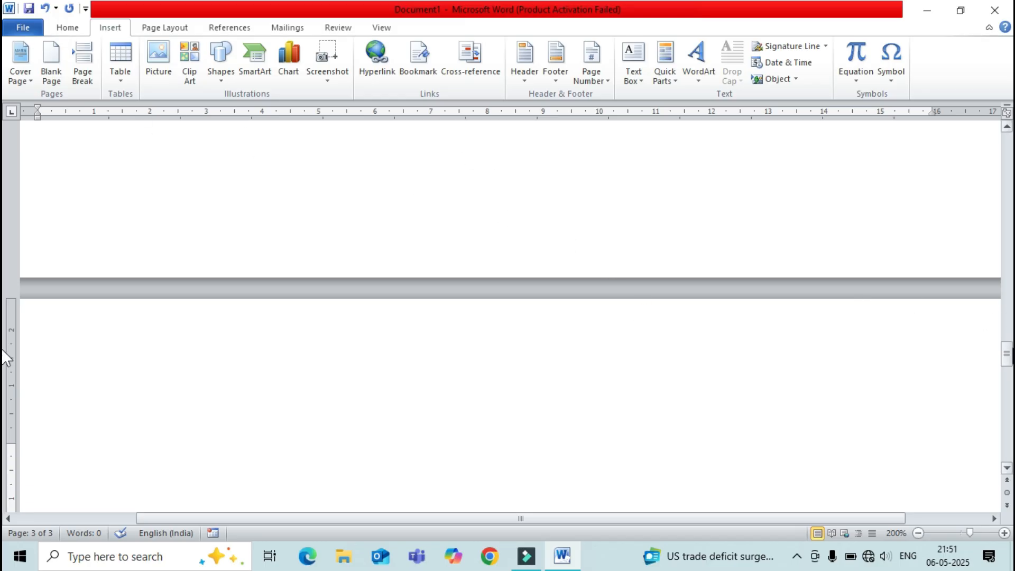
left_click_drag(1005, 353, 987, 134)
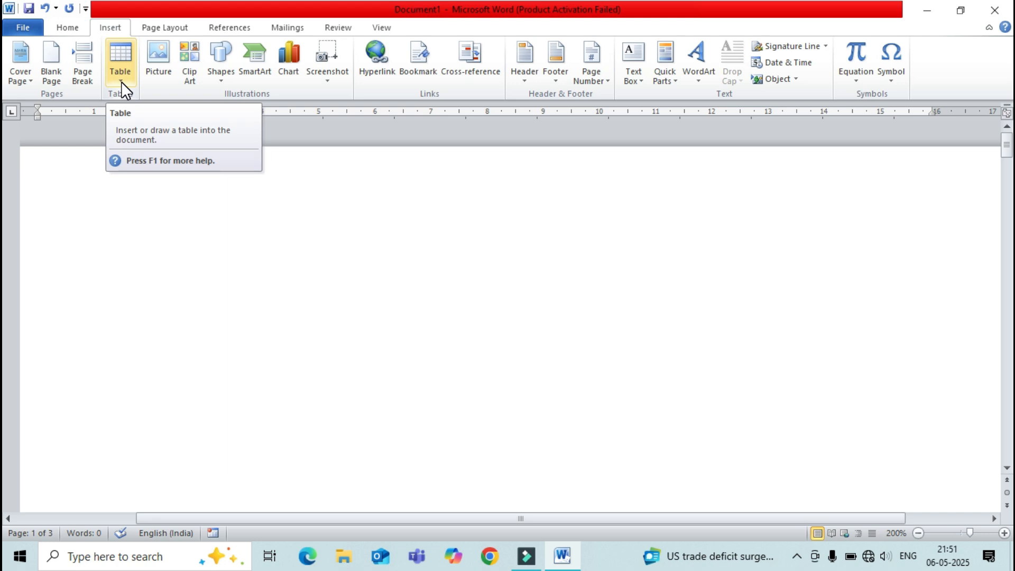
- Insert a table with 3 columns and 3 rows at the start of the first page
left_click(122, 81)
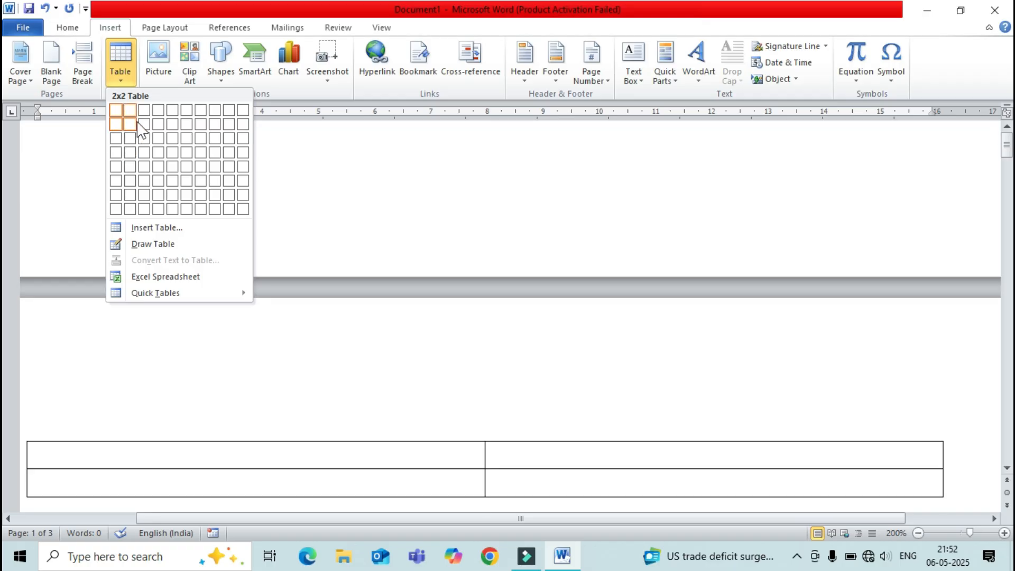
left_click(330, 166)
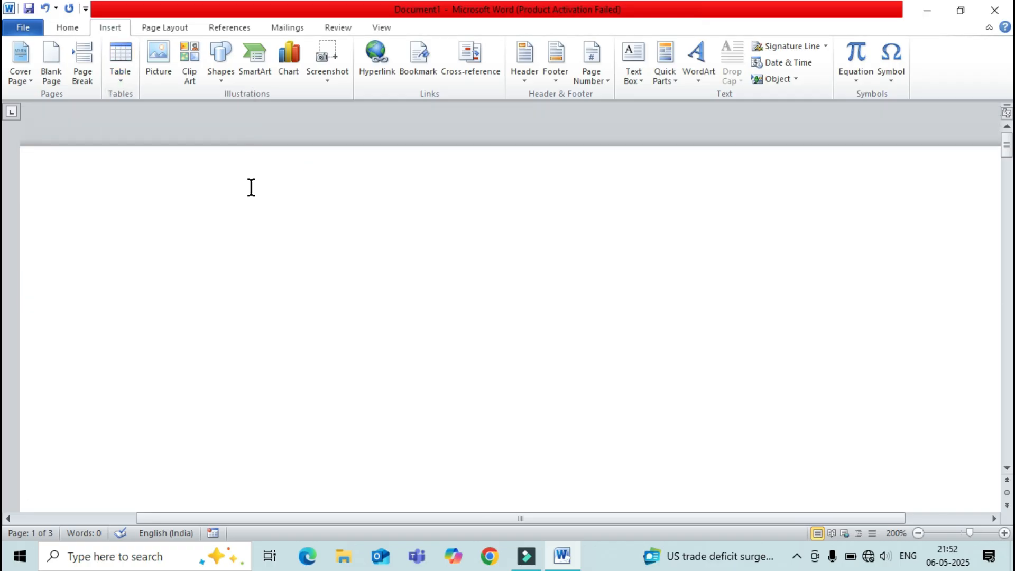
left_click(125, 81)
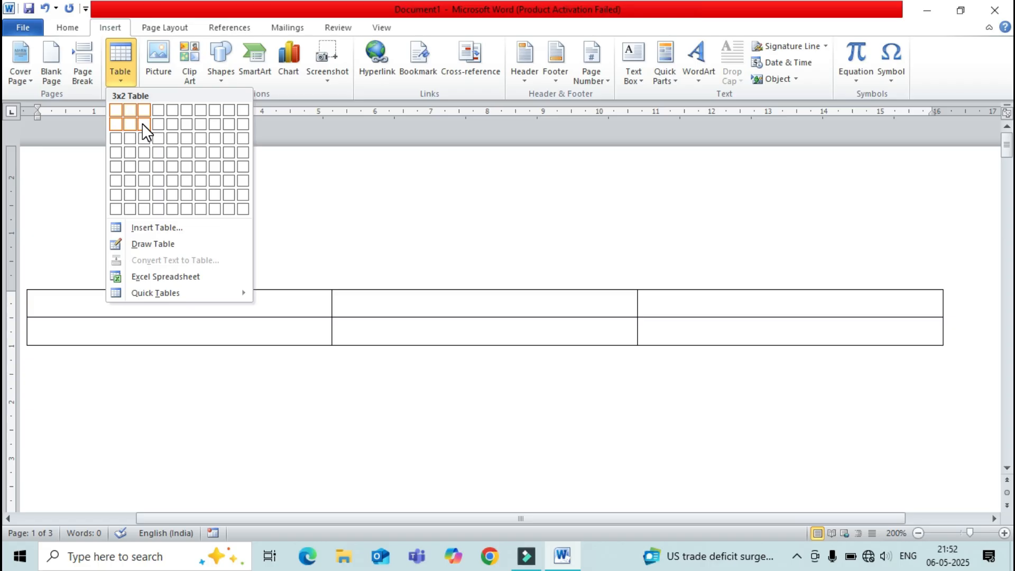
left_click(146, 227)
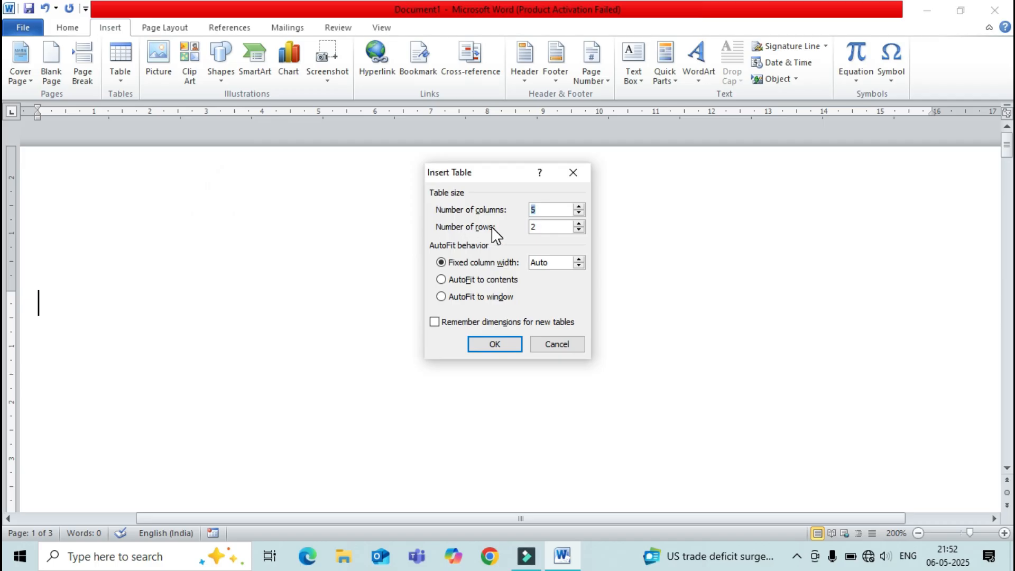
type("3")
double_click(543, 227)
key("BackSpace")
type("3")
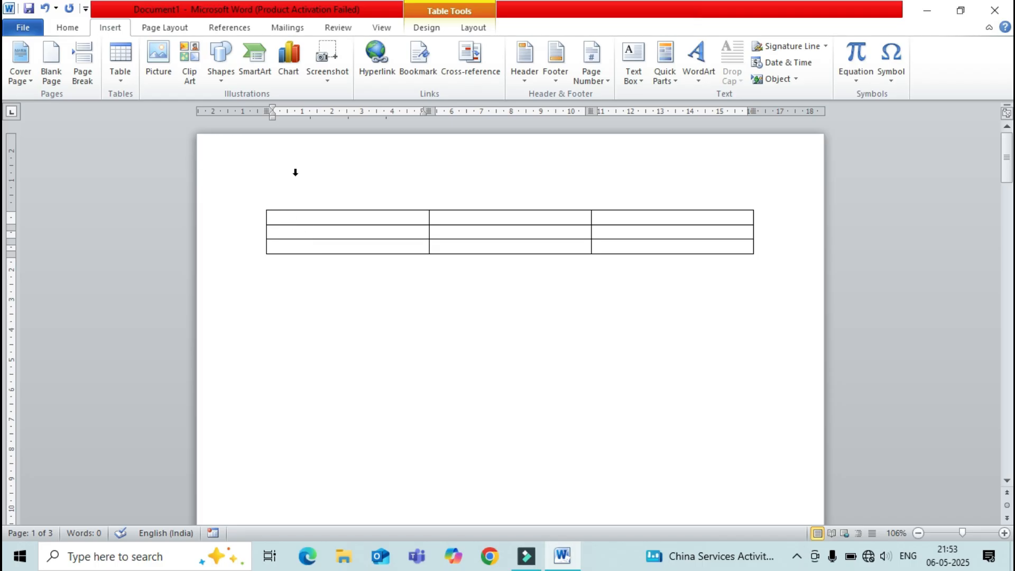
- Fill the table's header row with the headings Name, Class and Roll no
type("name")
key("Tab")
type("cla")
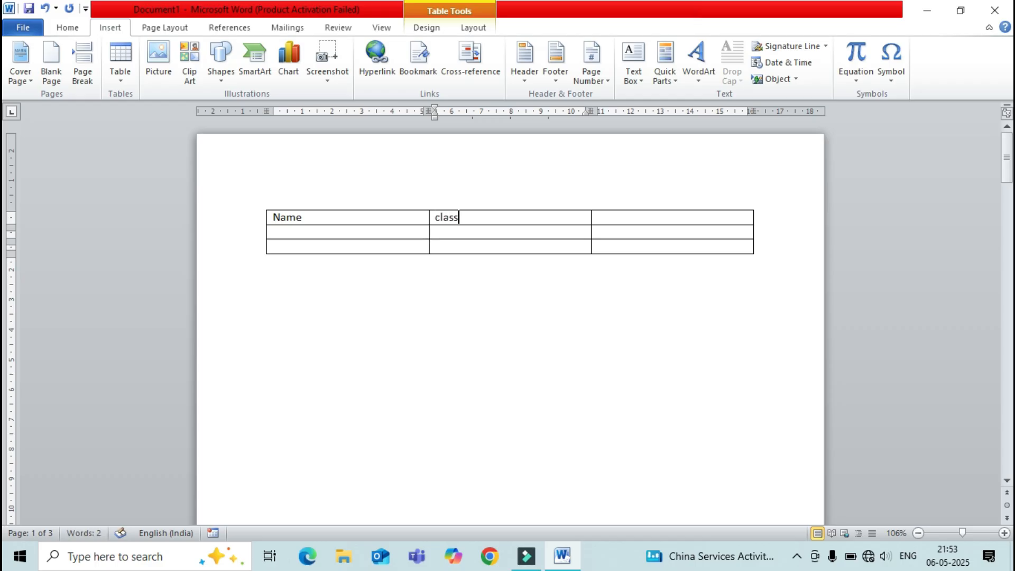
key("Tab")
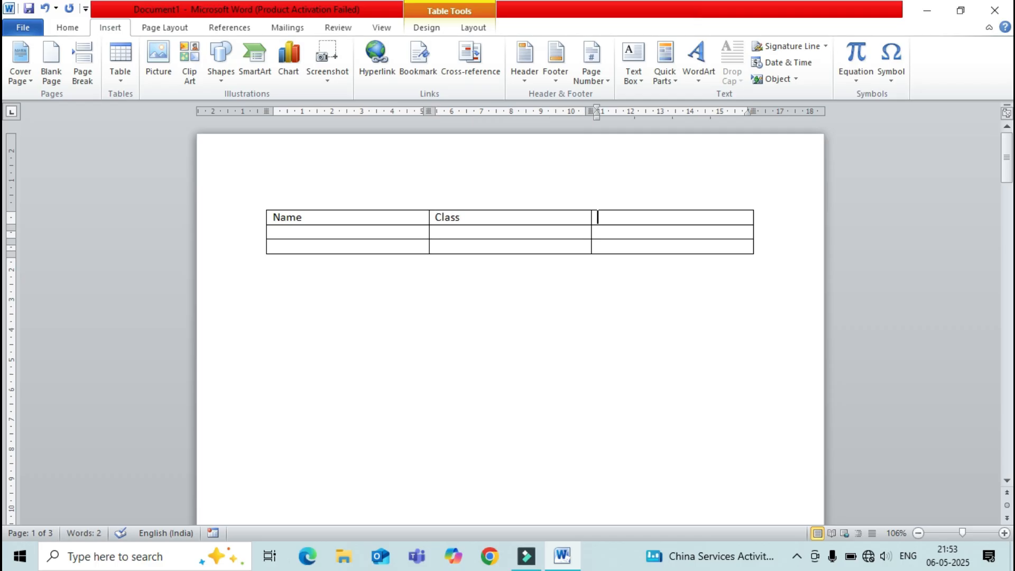
type("Roll no")
key("Tab")
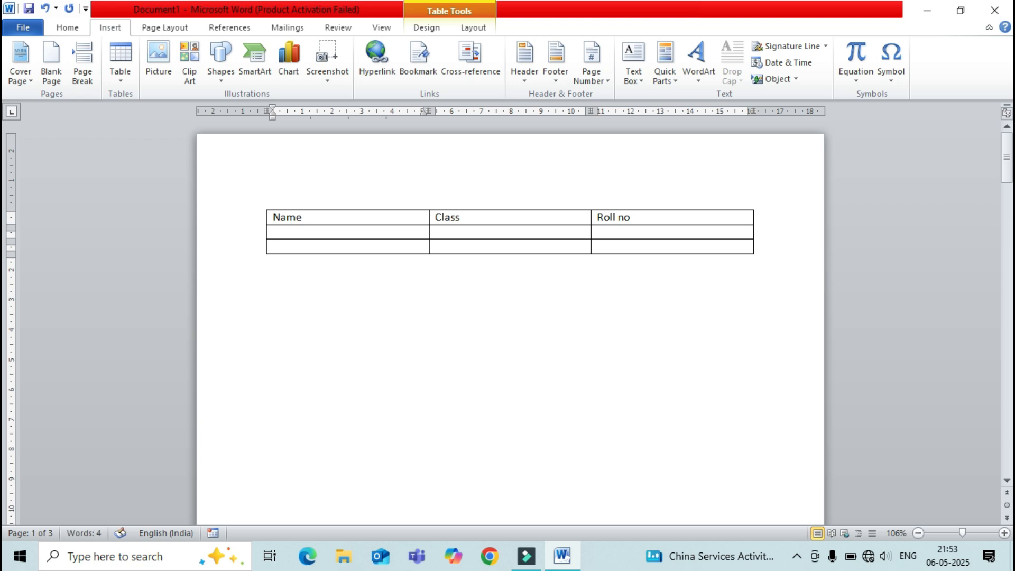
- Fill the second table row with the first student's name, class 12th and roll number 23
type("sonu")
key("Tab")
type("12th")
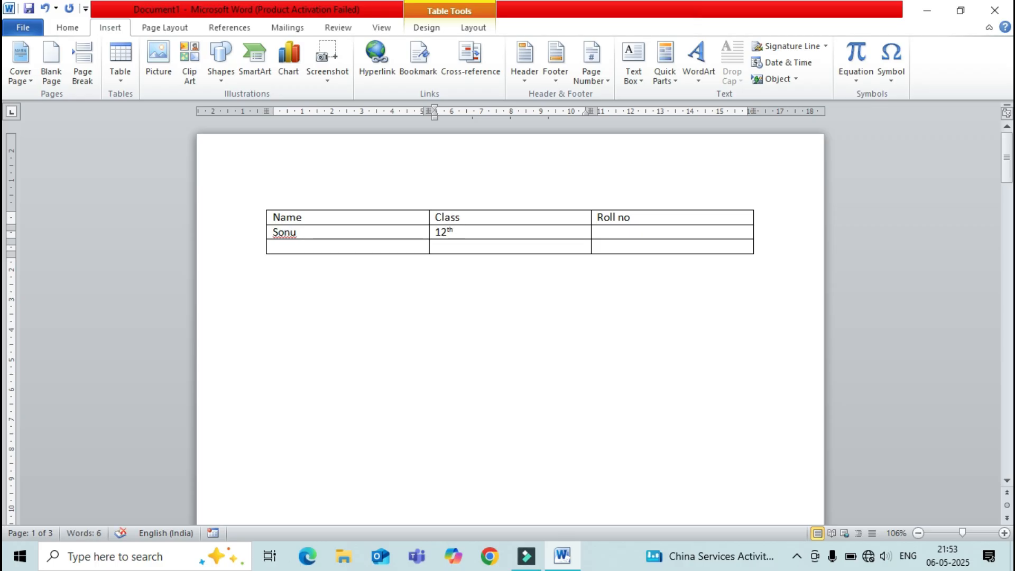
key("Tab")
type("23")
key("Tab")
- Fill the third table row with the second student's name, class 12th and roll number 45
type("monu")
key("Tab")
type("12th")
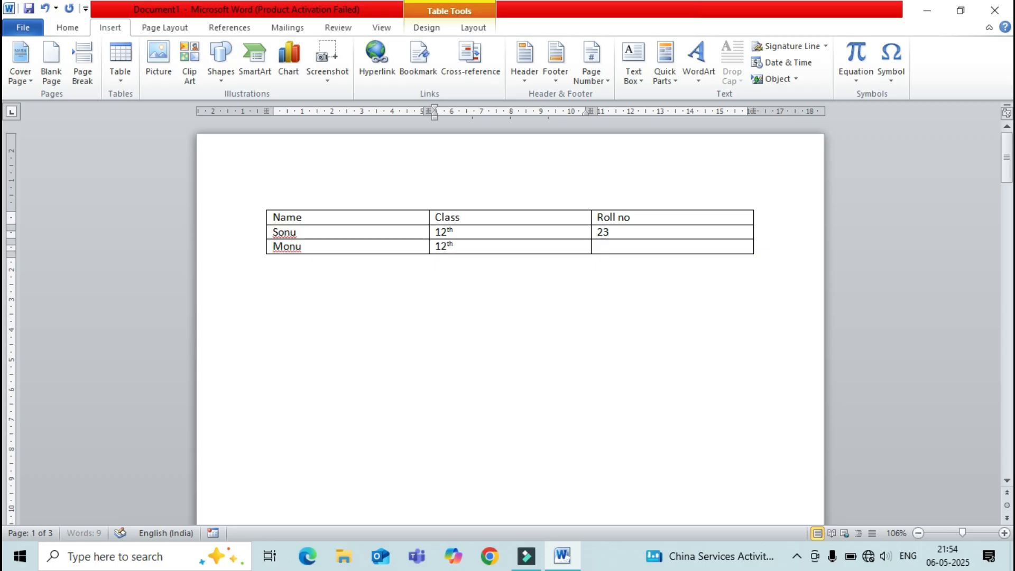
key("Tab")
type("45")
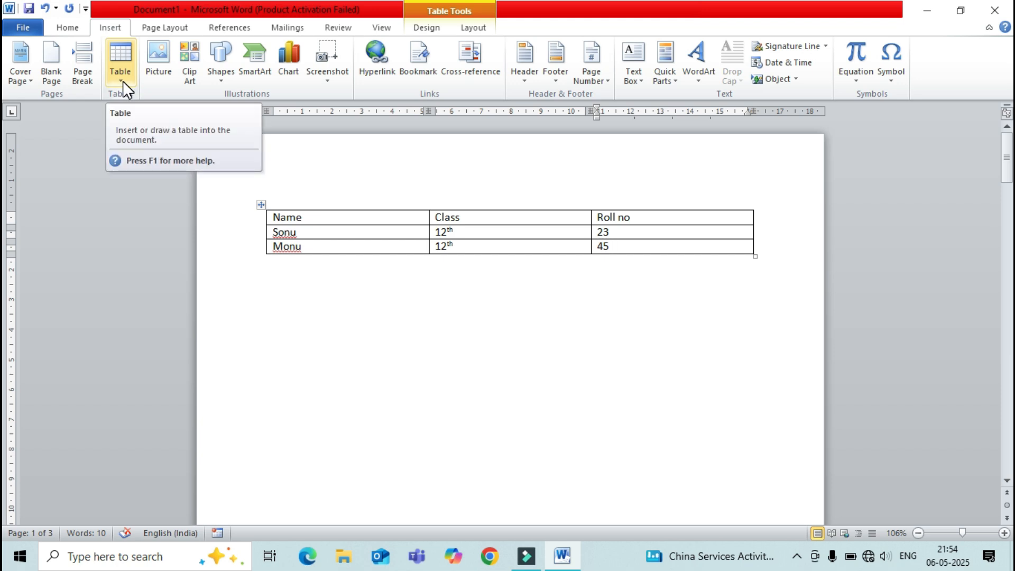
- Insert a new row below the last row of the student table
left_click(513, 297)
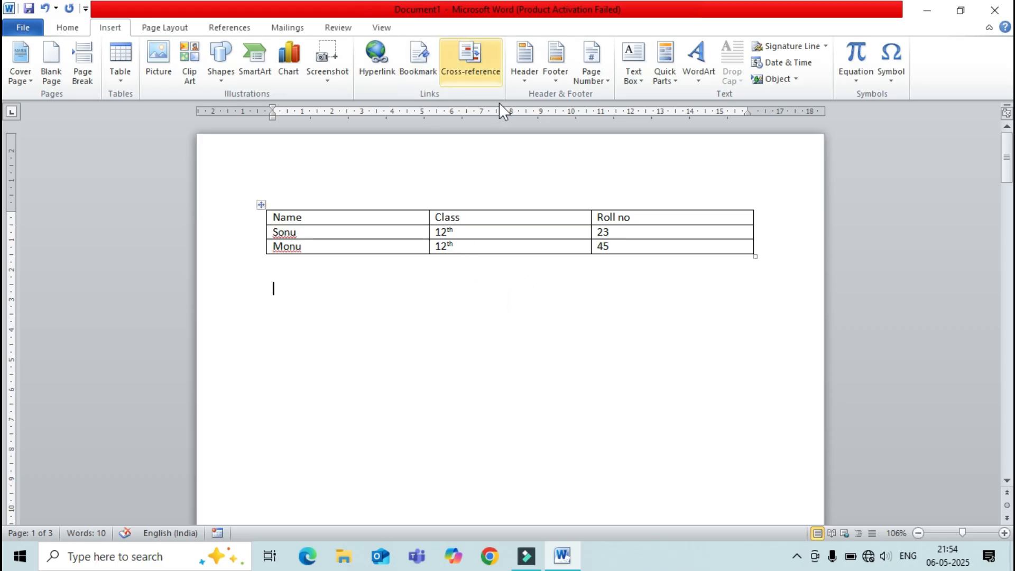
left_click(635, 247)
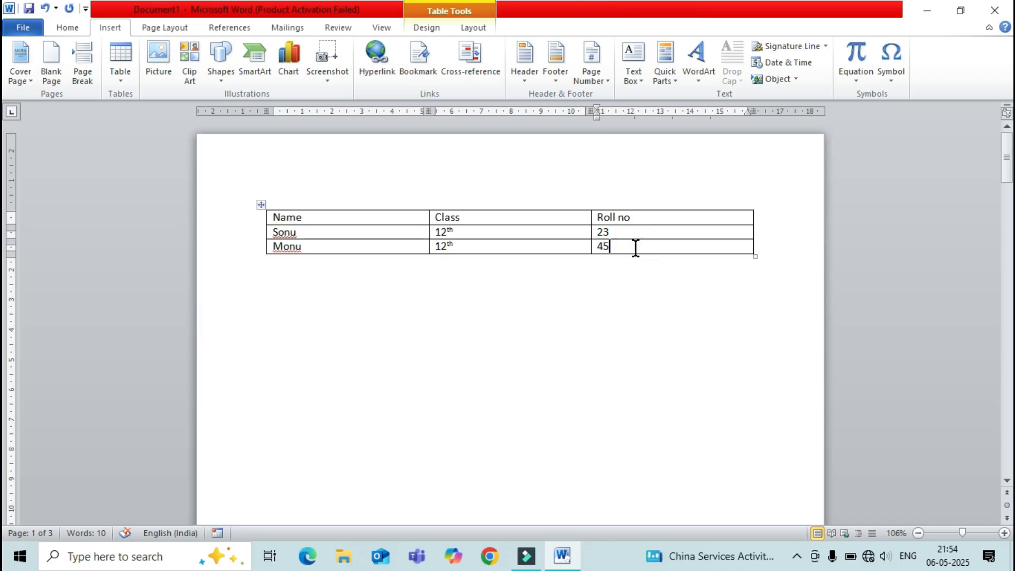
left_click(471, 26)
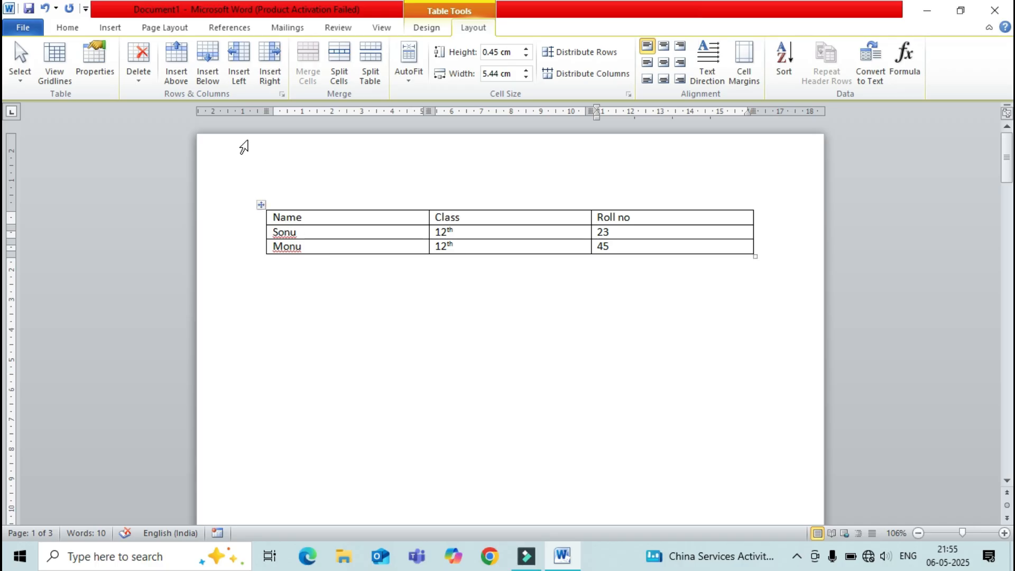
left_click(211, 68)
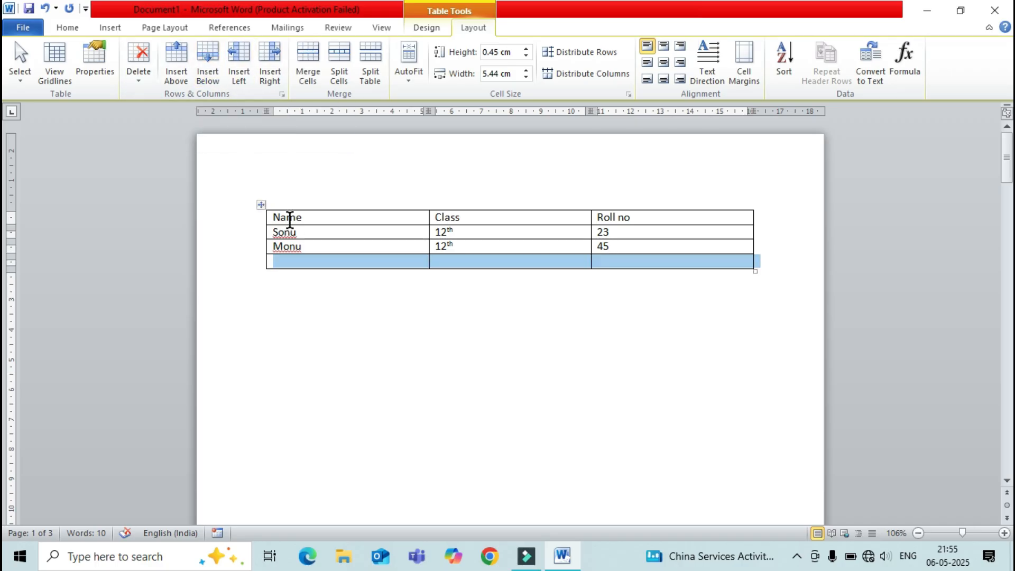
- Fill the new fourth row with the third student's name, class 12th and roll number 34
left_click(322, 264)
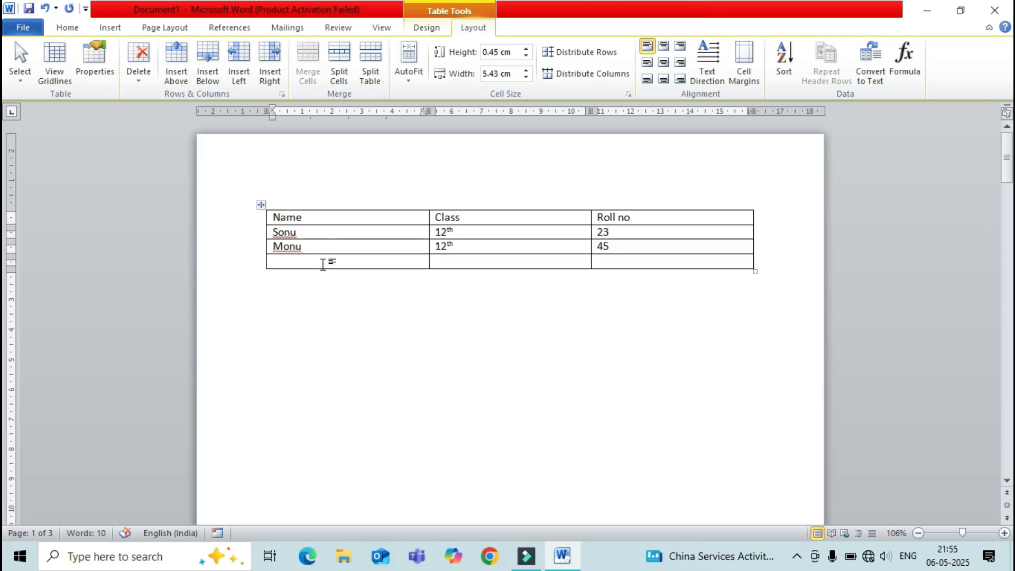
type("sumeet")
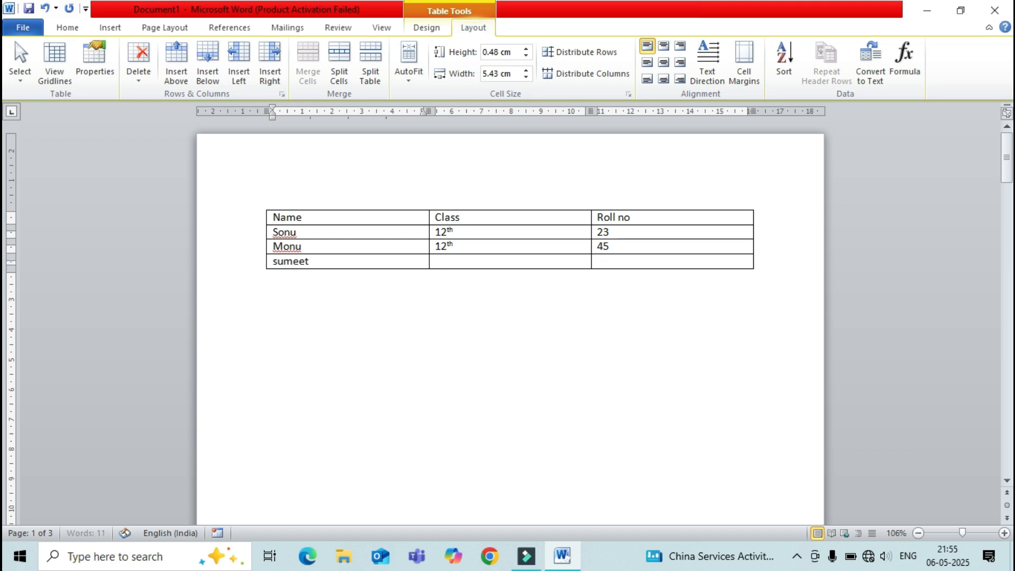
key("Tab")
type("12th")
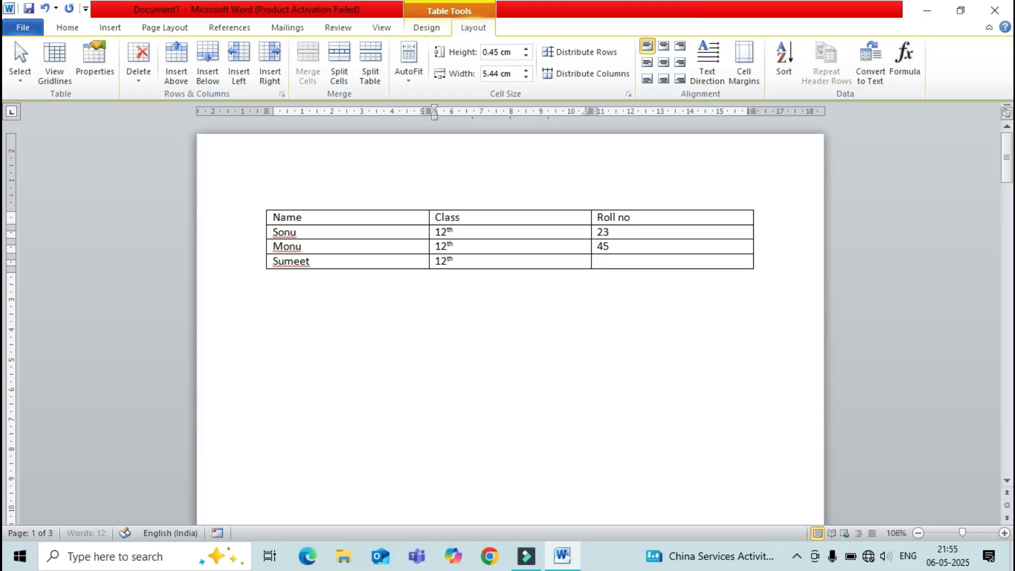
key("Tab")
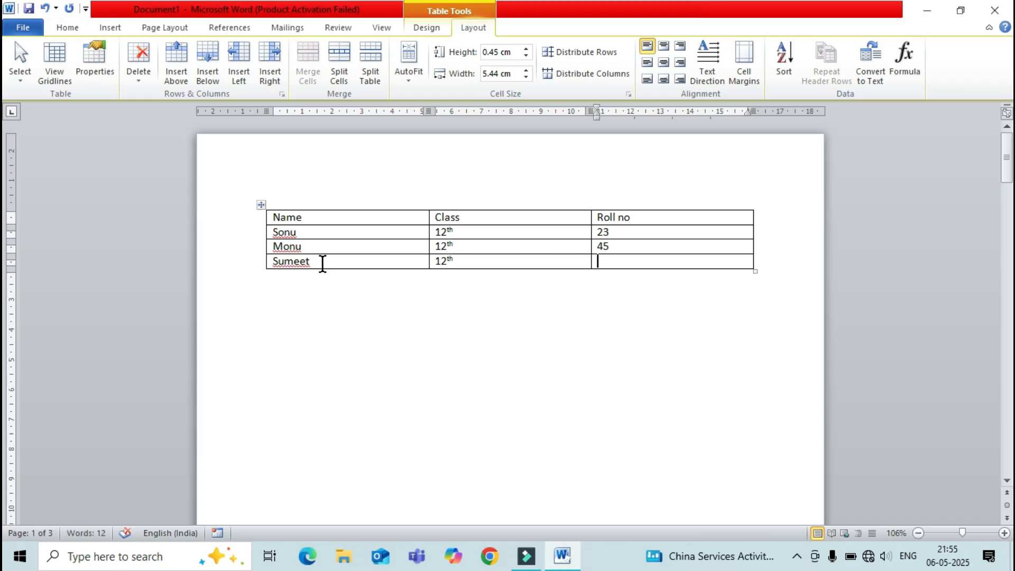
type("34")
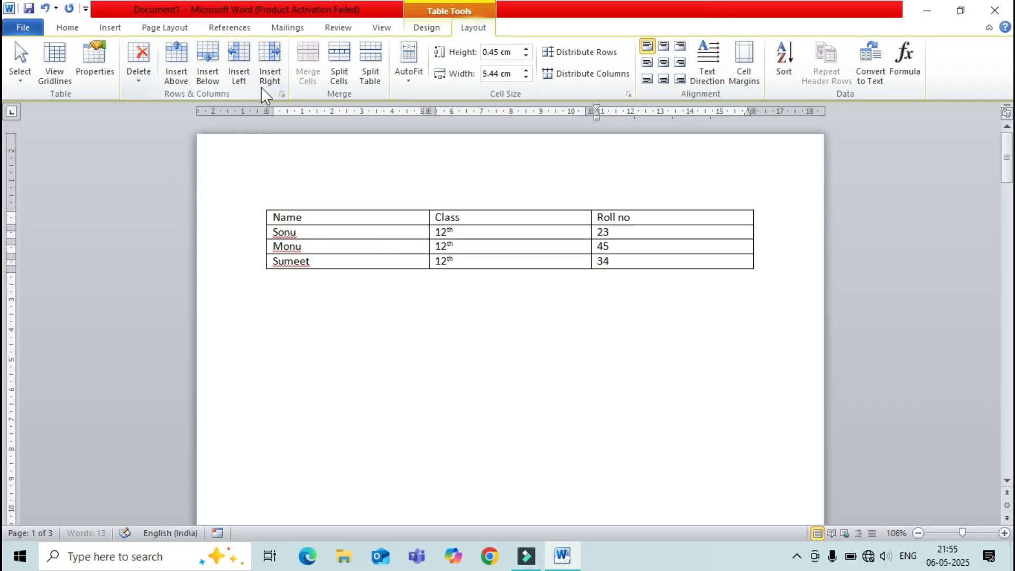
- Add an empty row at the end of the table and a column after Roll no with the heading "Phoneno."
left_click(214, 72)
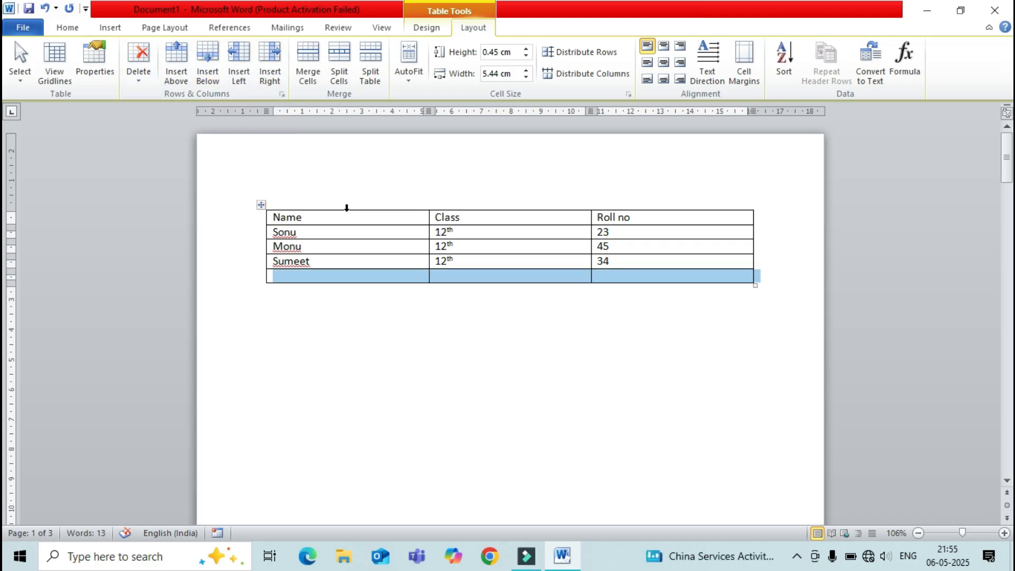
left_click(658, 246)
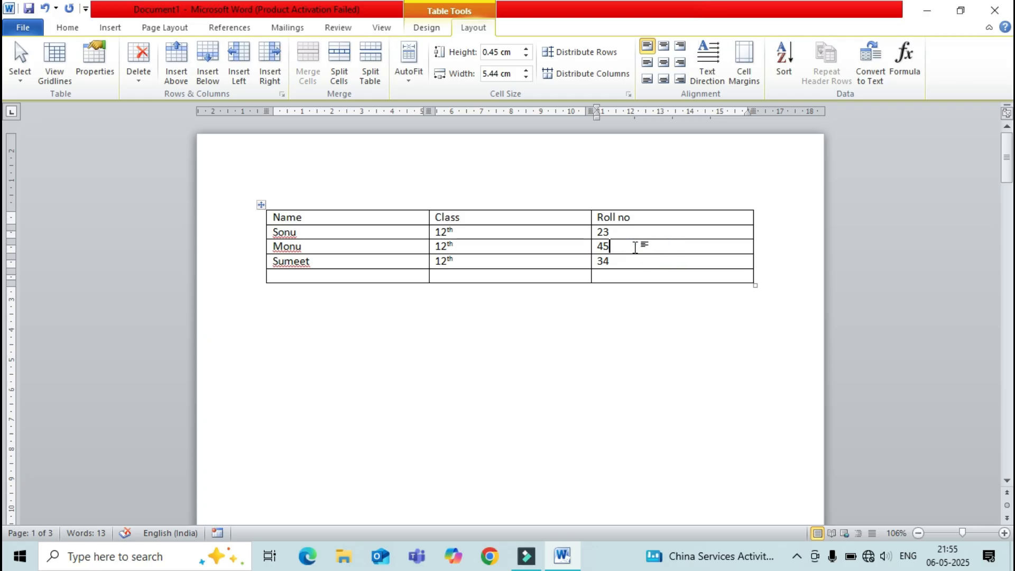
left_click(270, 76)
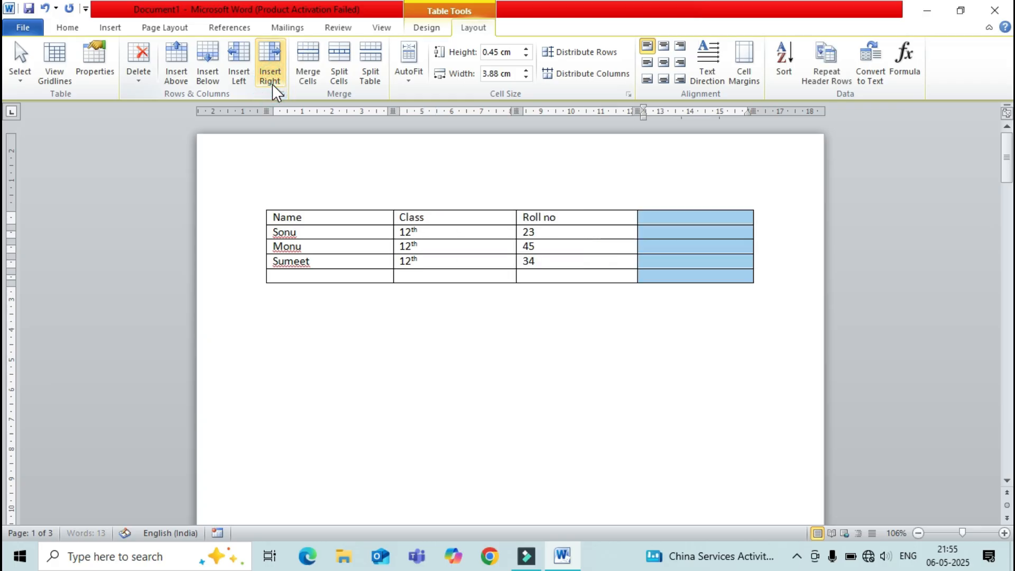
left_click(665, 220)
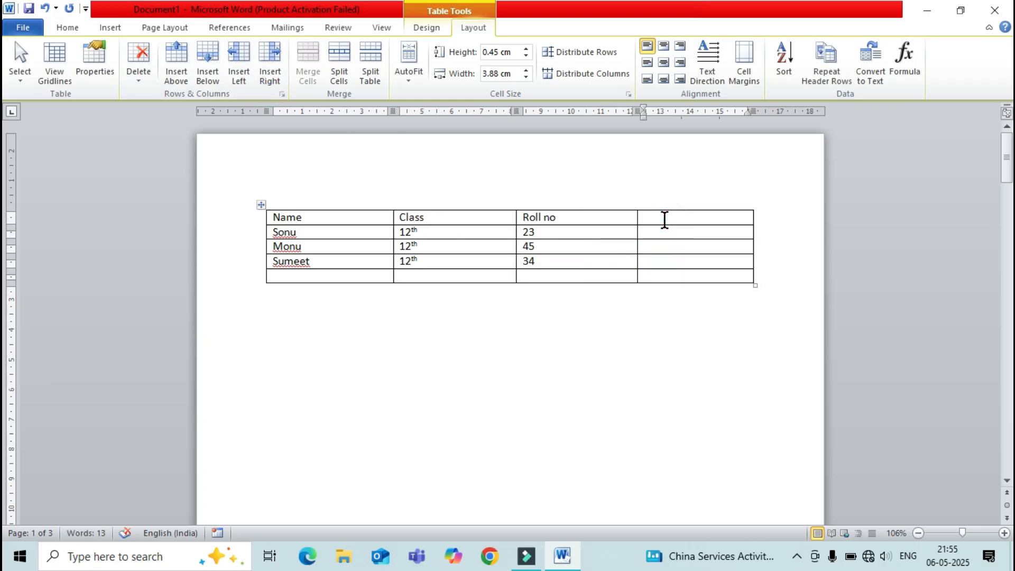
type("phoneno.")
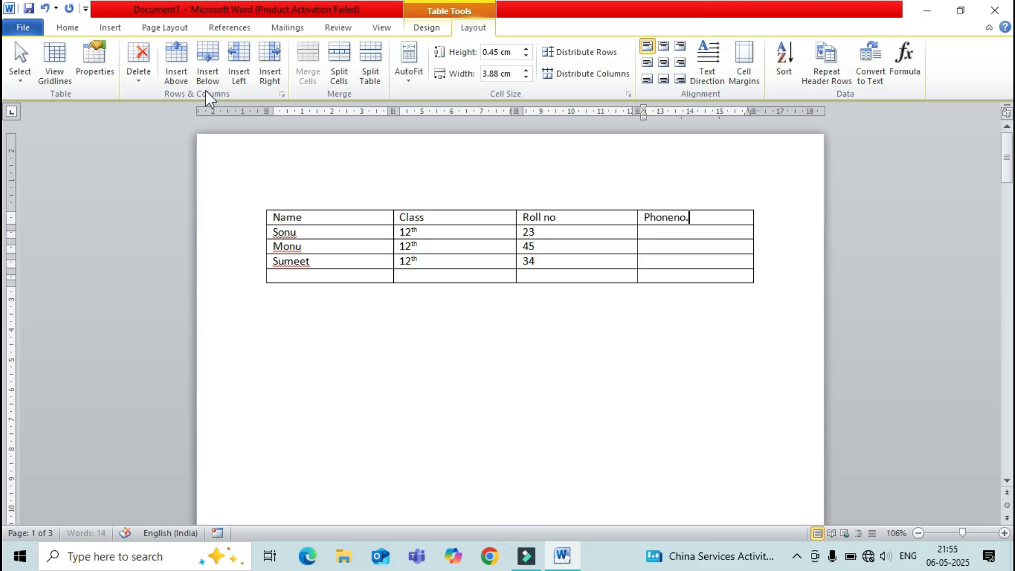
- Insert an empty row above the table's header row
left_click(347, 217)
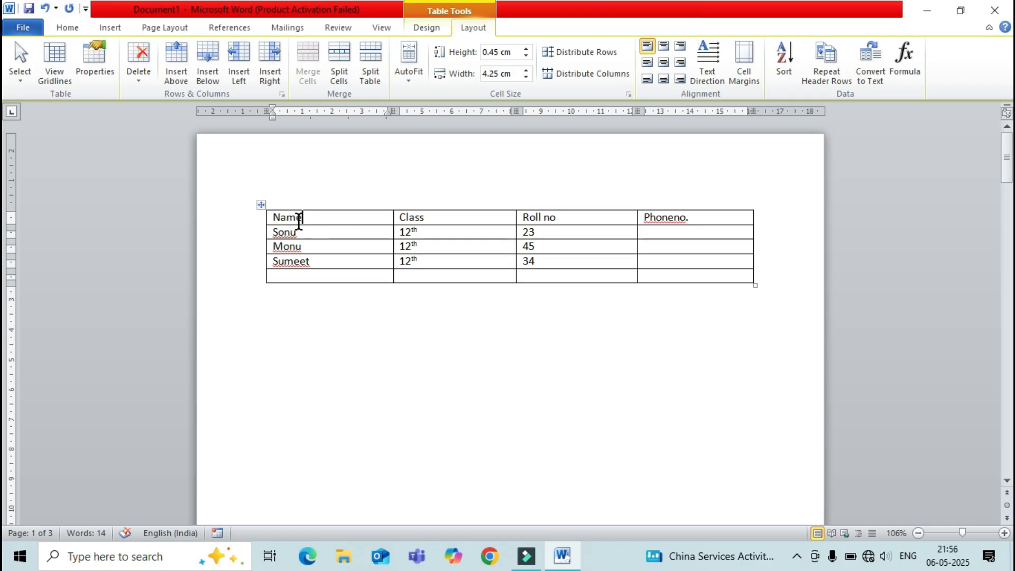
left_click(178, 59)
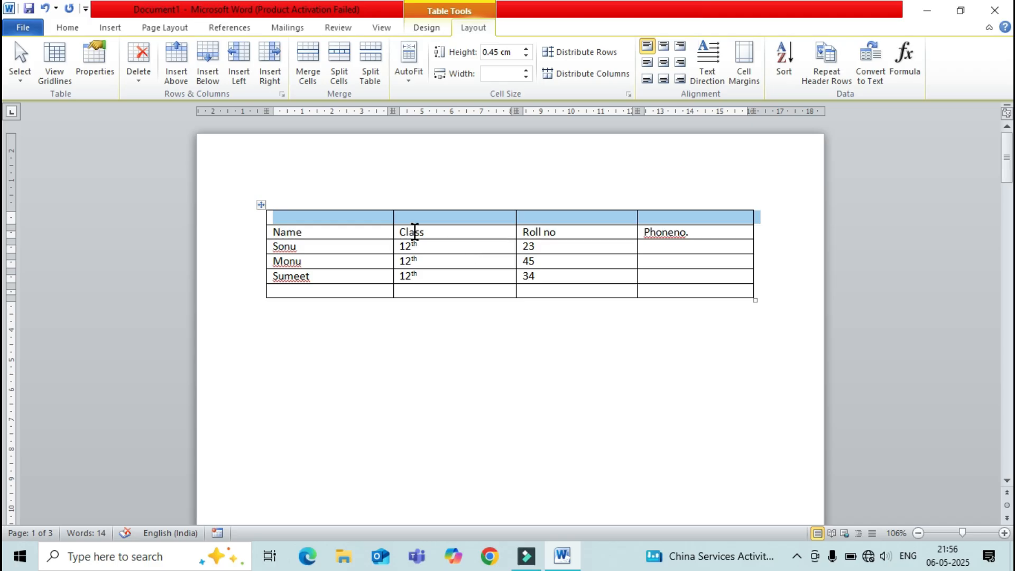
- Merge all four cells of the empty top row of the student table into one cell
left_click(357, 248)
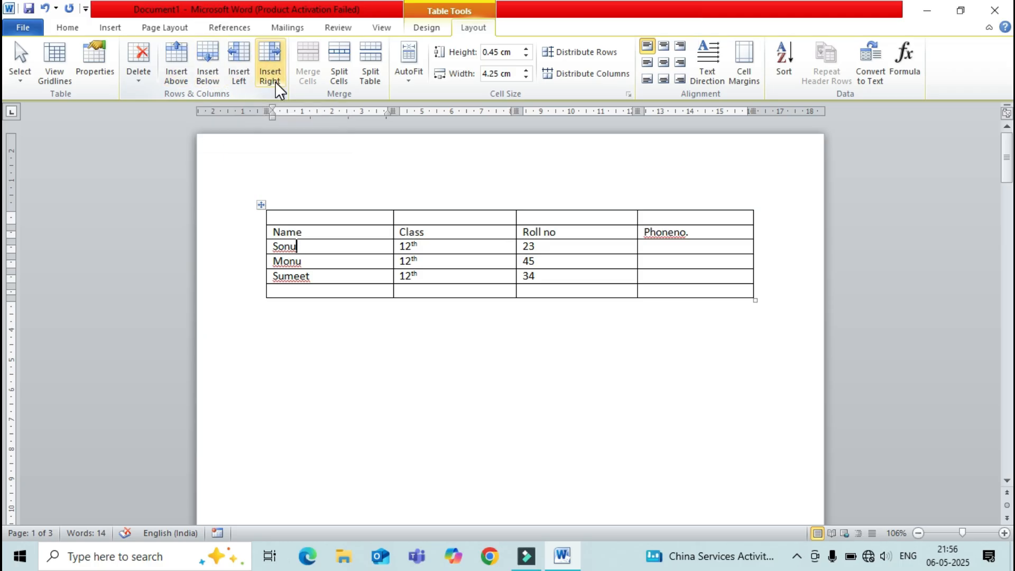
left_click(339, 218)
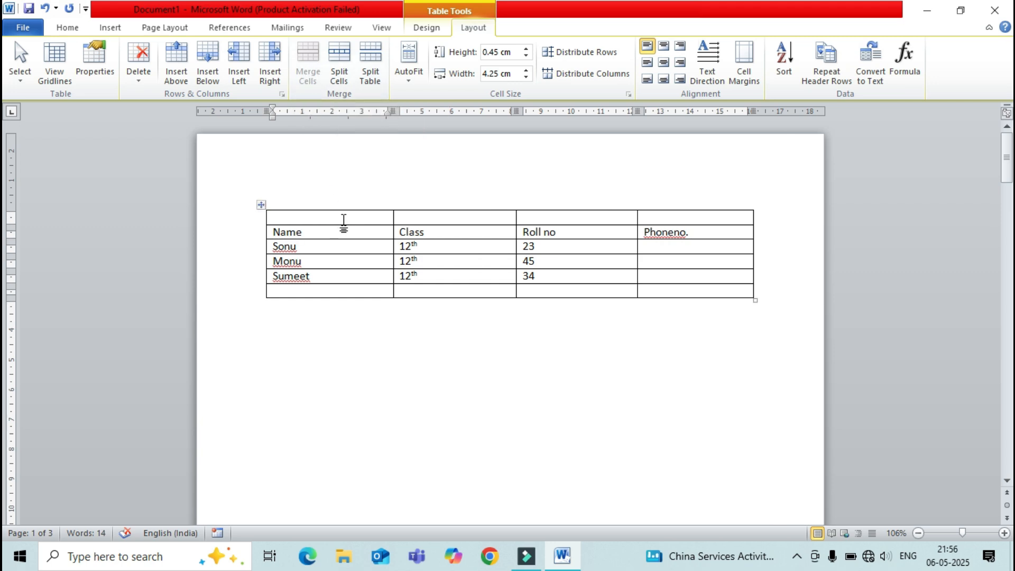
left_click_drag(351, 216, 664, 214)
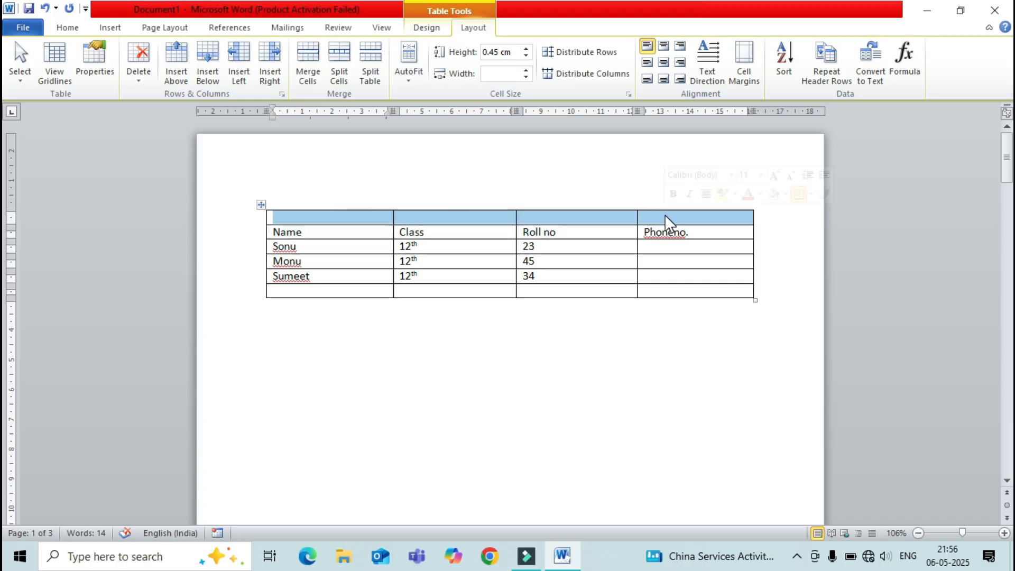
left_click(309, 63)
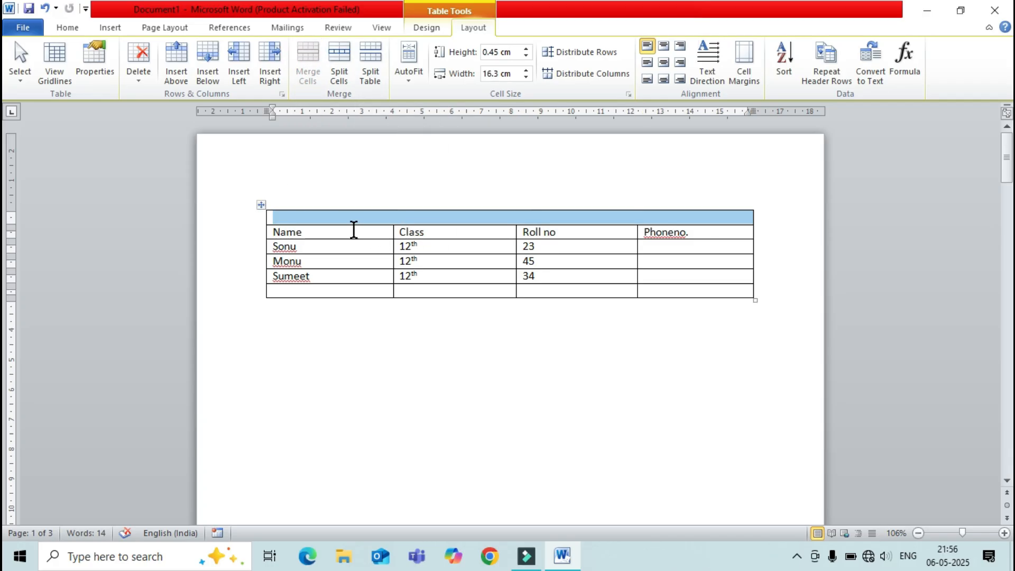
- Enter the title "Student record" in the merged top row and centre it
left_click(355, 224)
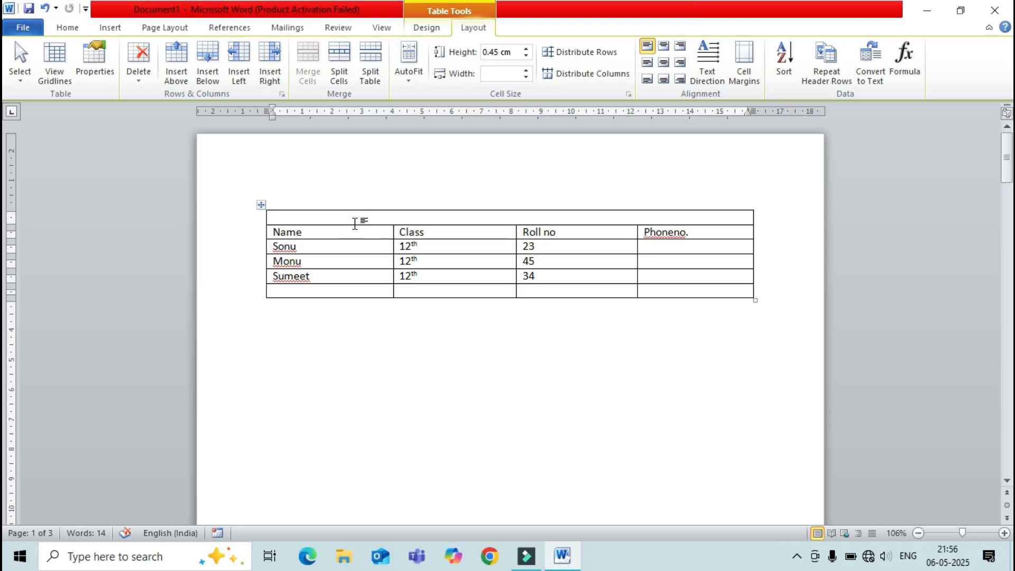
type("stud")
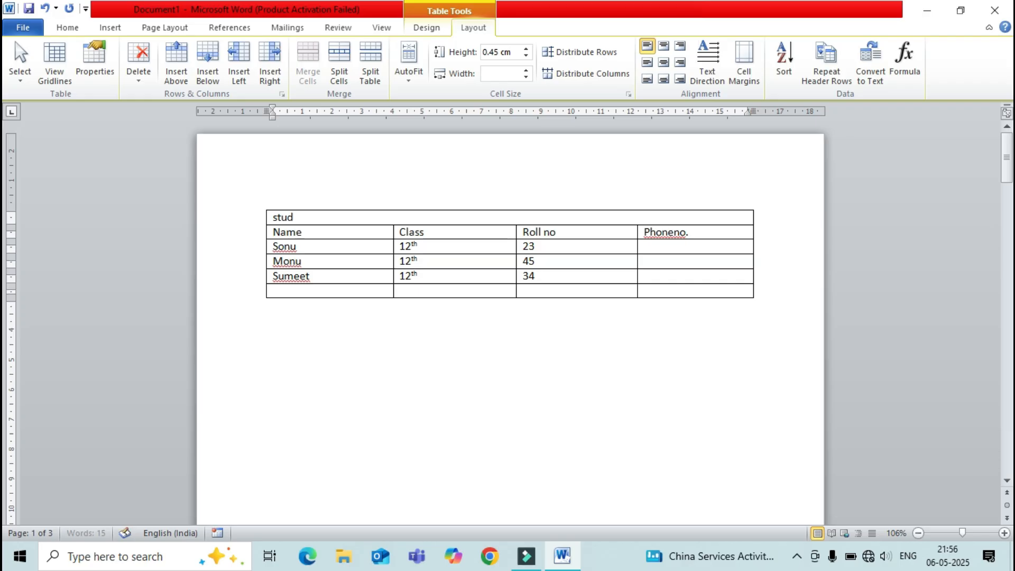
type("ent record")
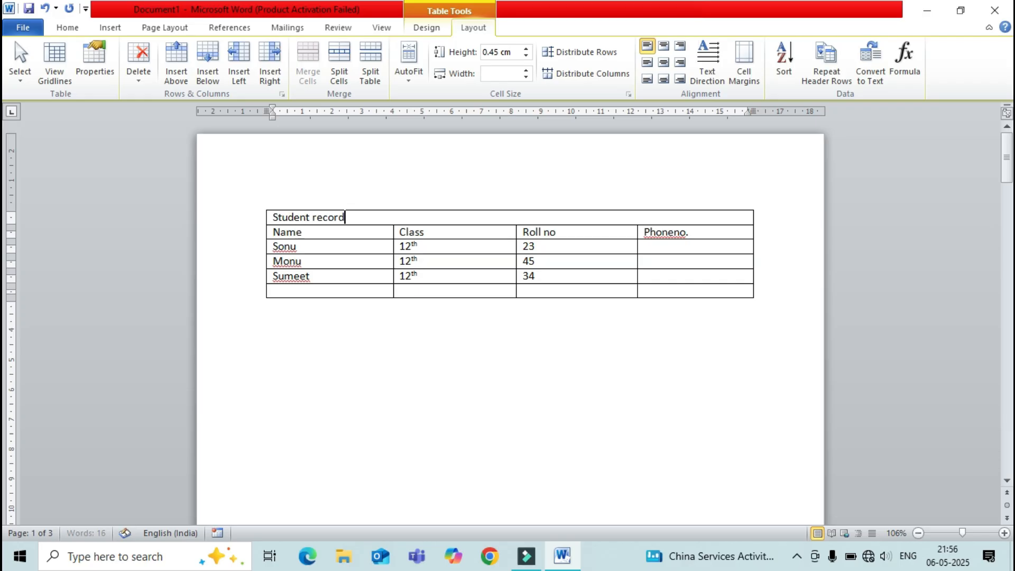
key("ctrl+e")
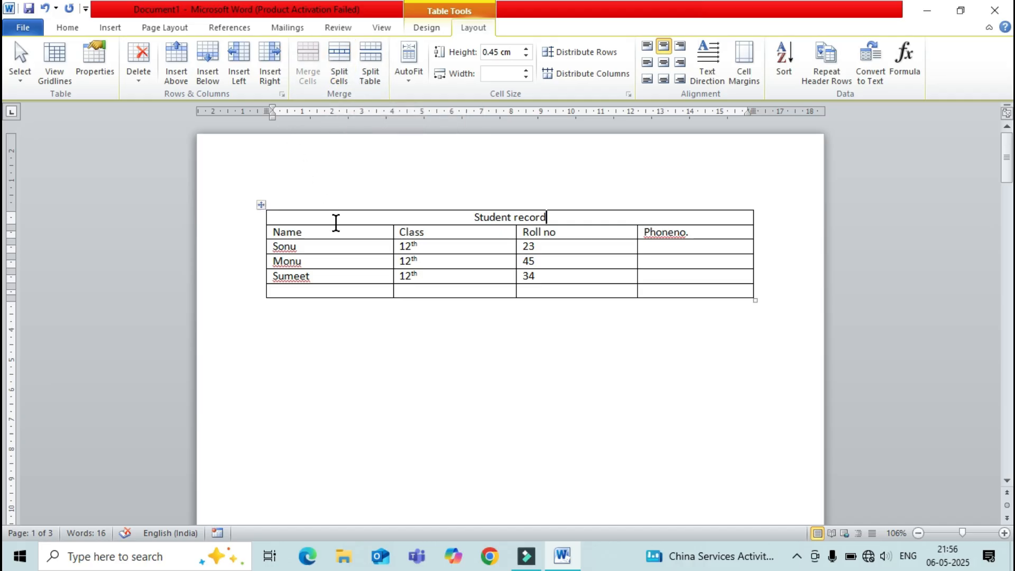
- Split the first student's name cell into 2 columns and 1 row, and enter the surname in the new cell
left_click(320, 249)
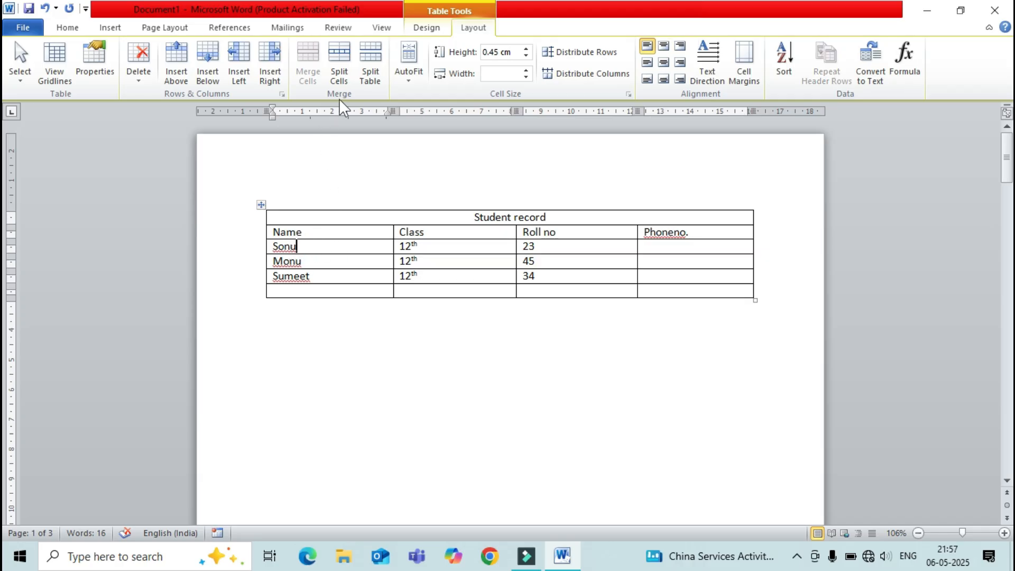
left_click(339, 71)
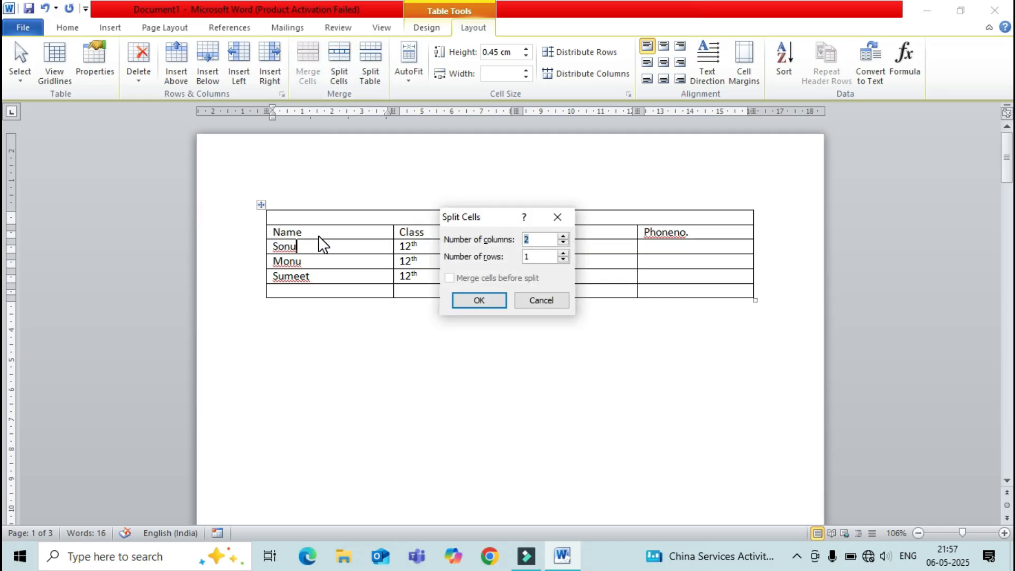
left_click(463, 300)
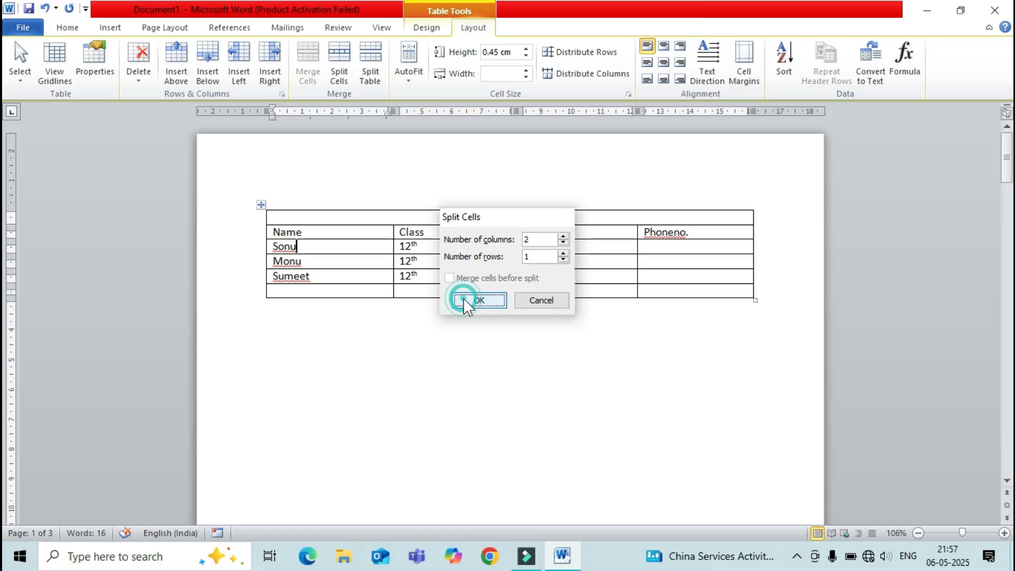
left_click(368, 249)
type("kumar")
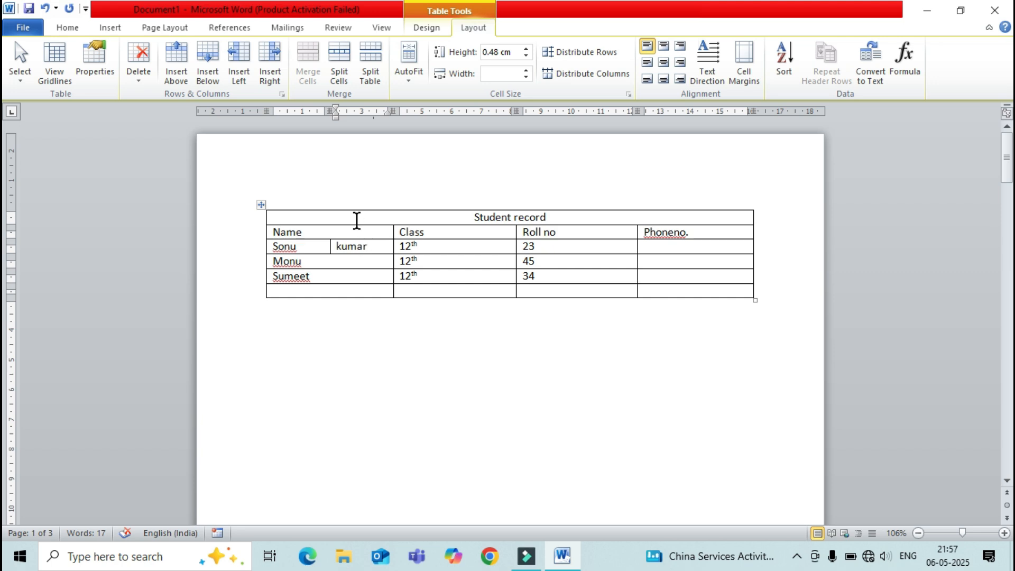
- Try splitting the first student's surname cell into 4 columns, and undo the split
left_click(343, 71)
left_click(563, 237)
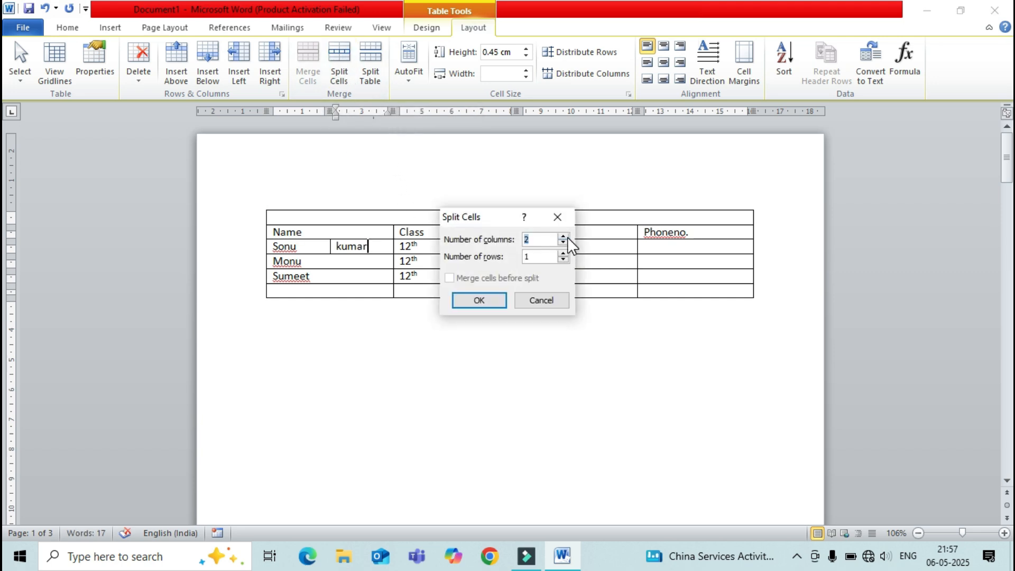
left_click(564, 236)
left_click(489, 297)
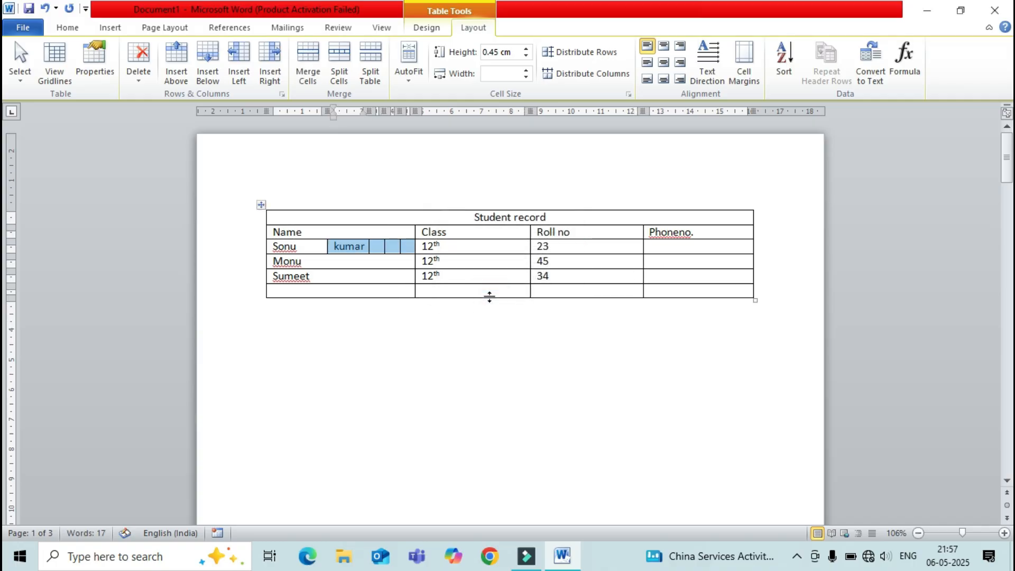
key("ctrl+z")
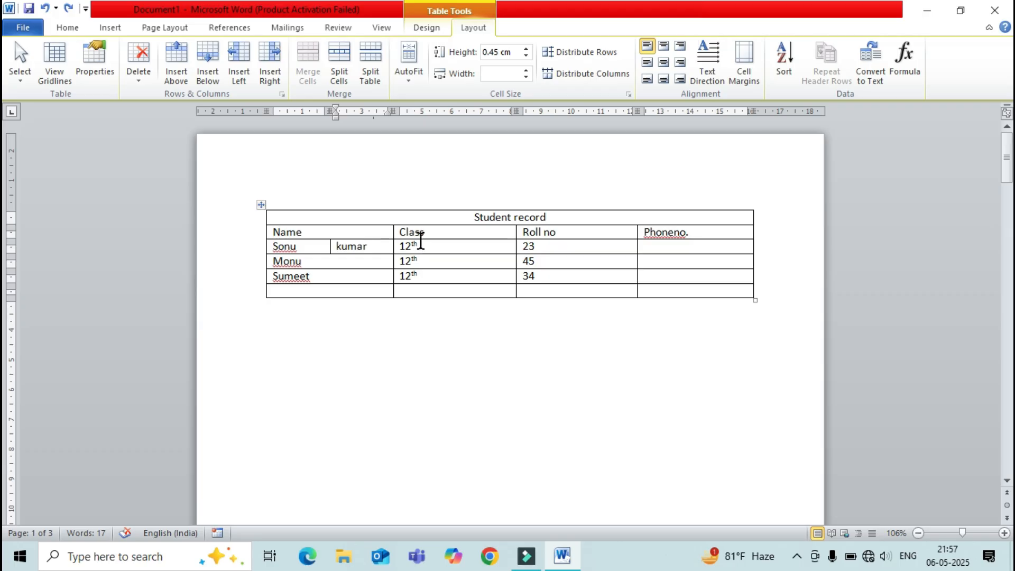
- Choose a yellow shading fill for the whole table in its Borders and Shading settings
left_click(91, 72)
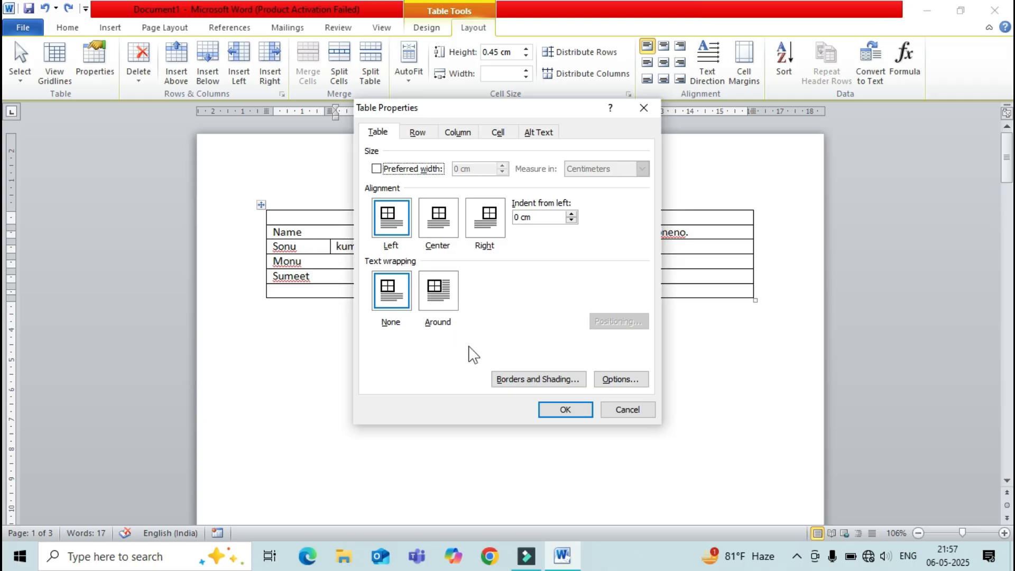
left_click(509, 376)
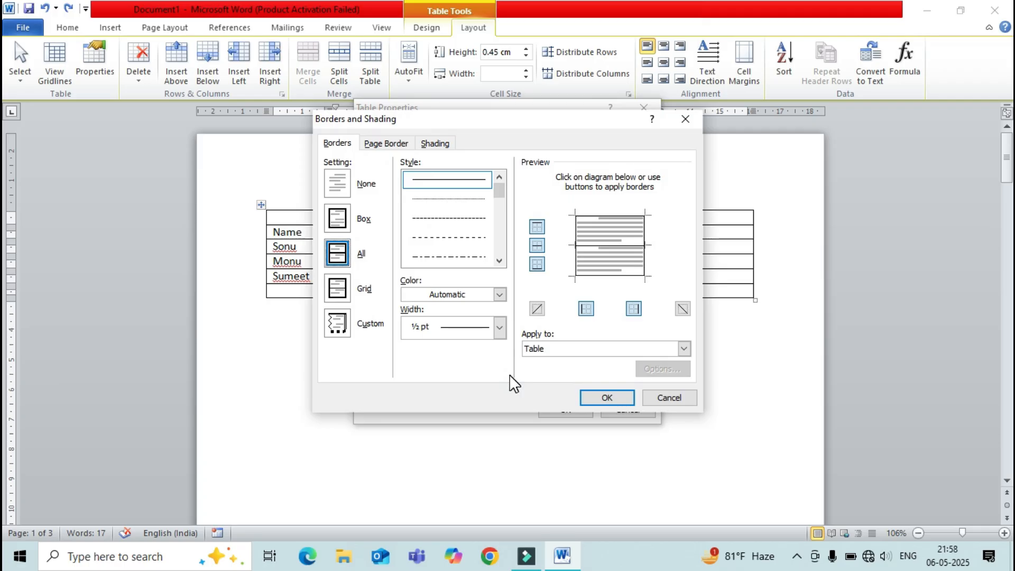
left_click(435, 142)
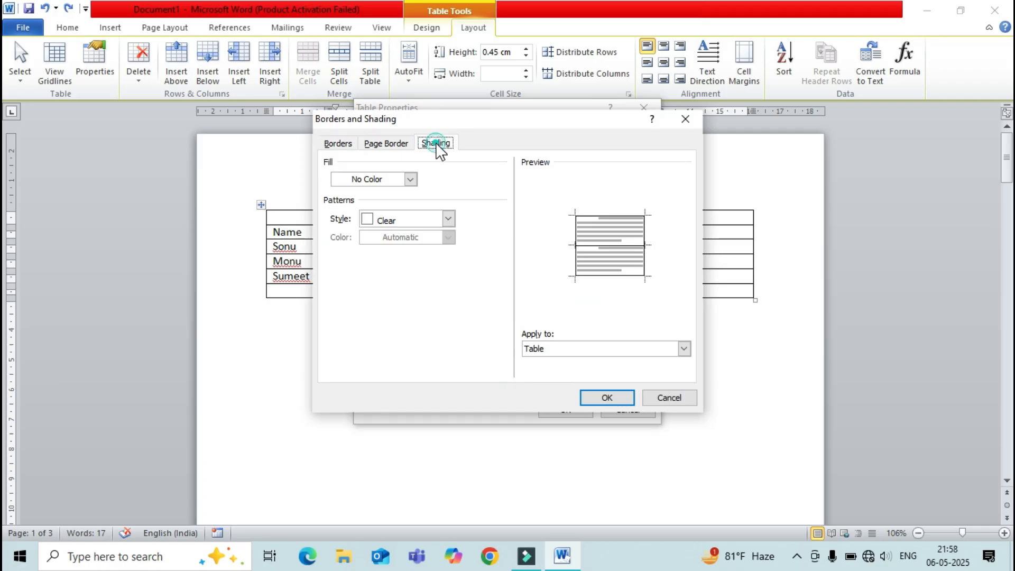
left_click(410, 180)
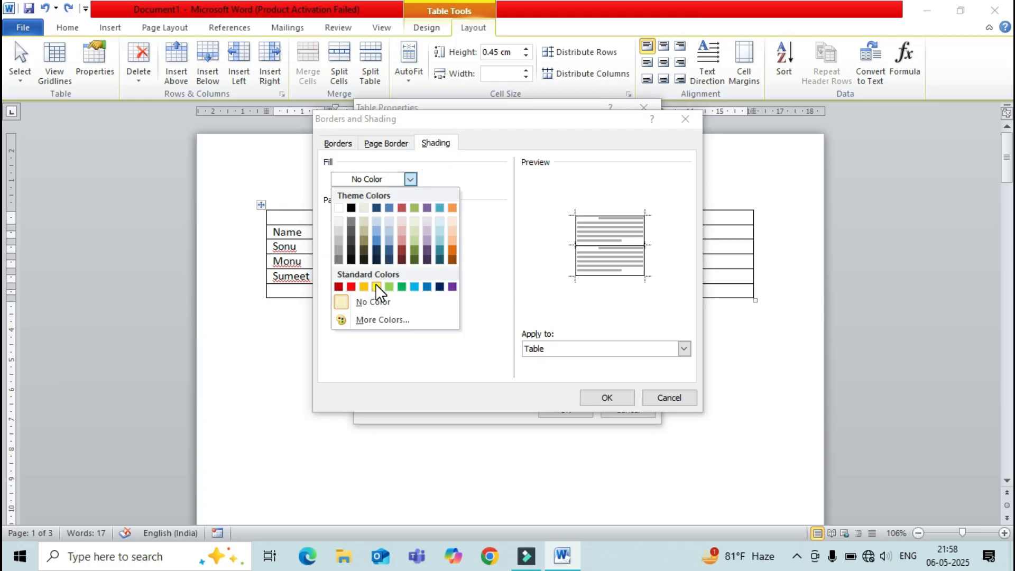
left_click(376, 286)
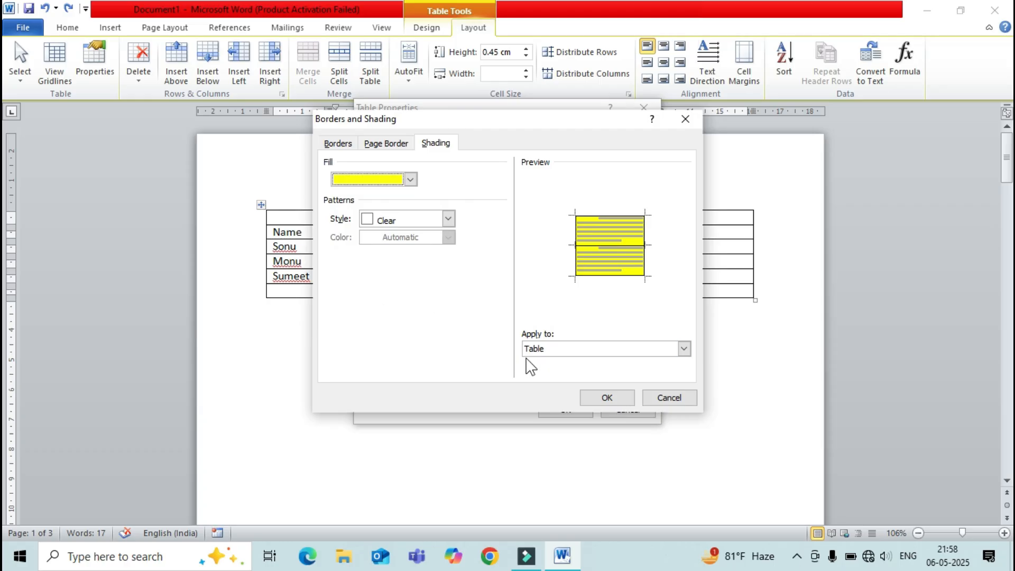
- Set all table borders to red with a 1 ½ pt width, and apply the table formatting
left_click(339, 145)
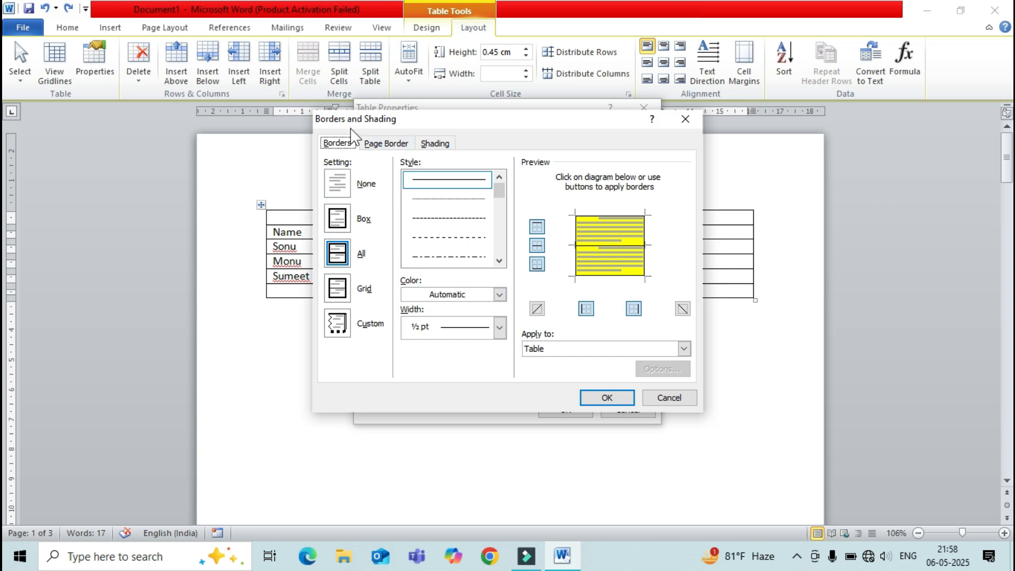
left_click(442, 298)
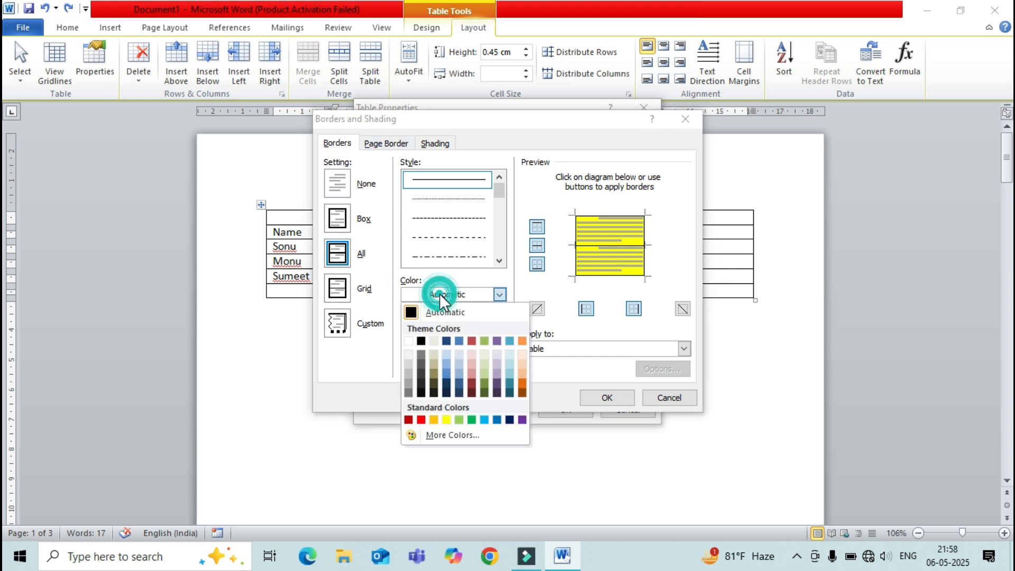
left_click(421, 419)
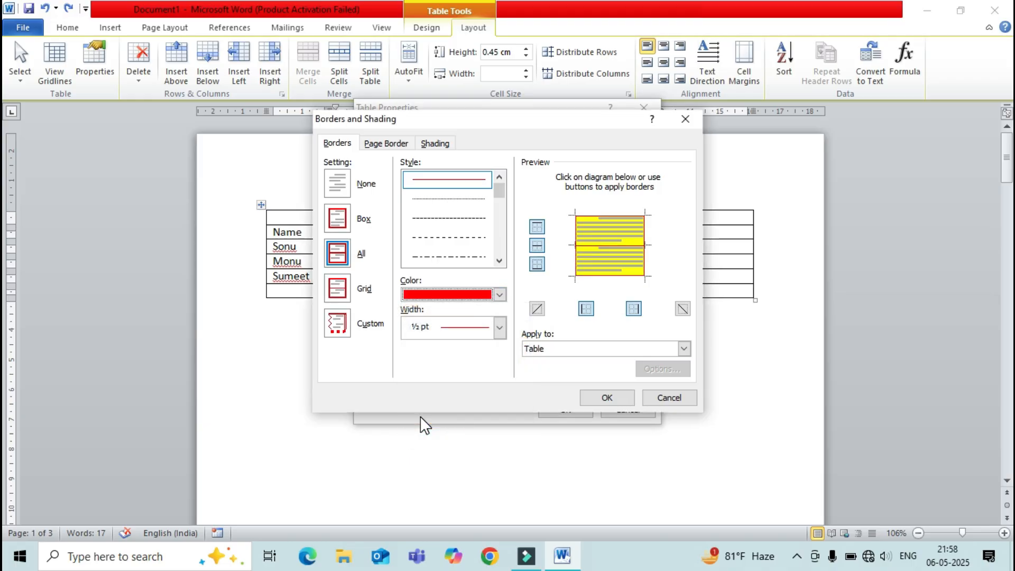
left_click(489, 336)
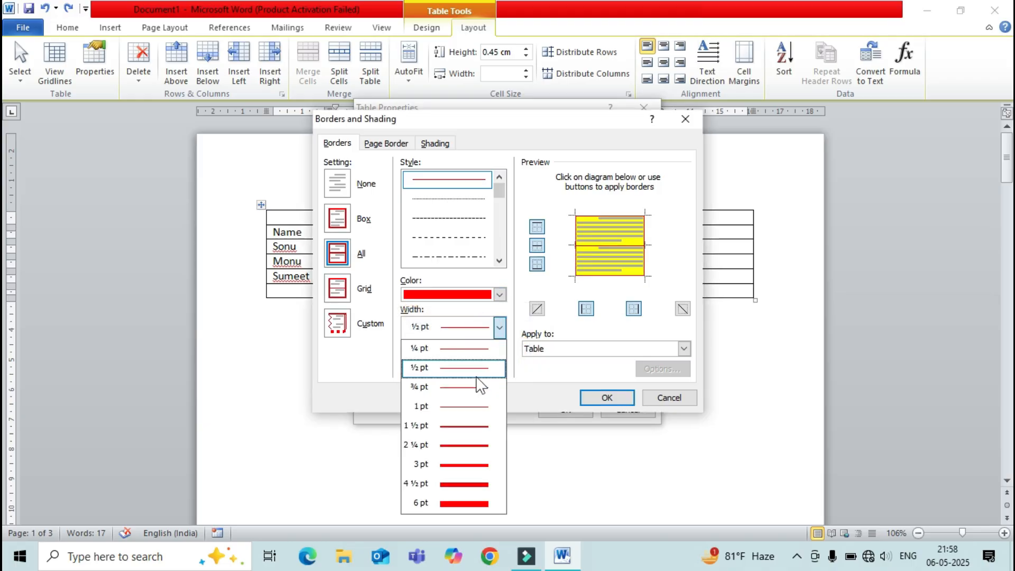
left_click(465, 426)
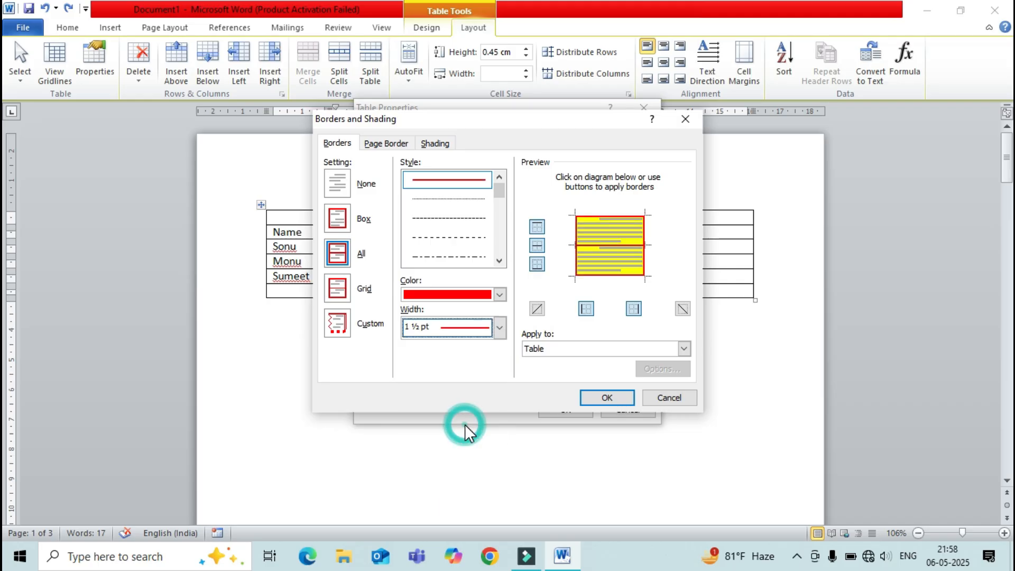
left_click(594, 397)
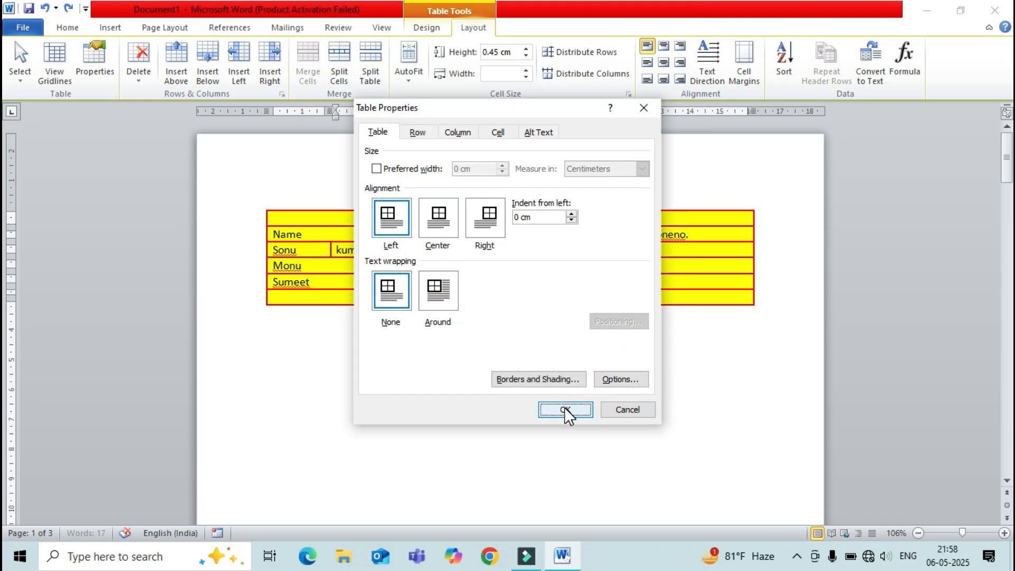
left_click(563, 408)
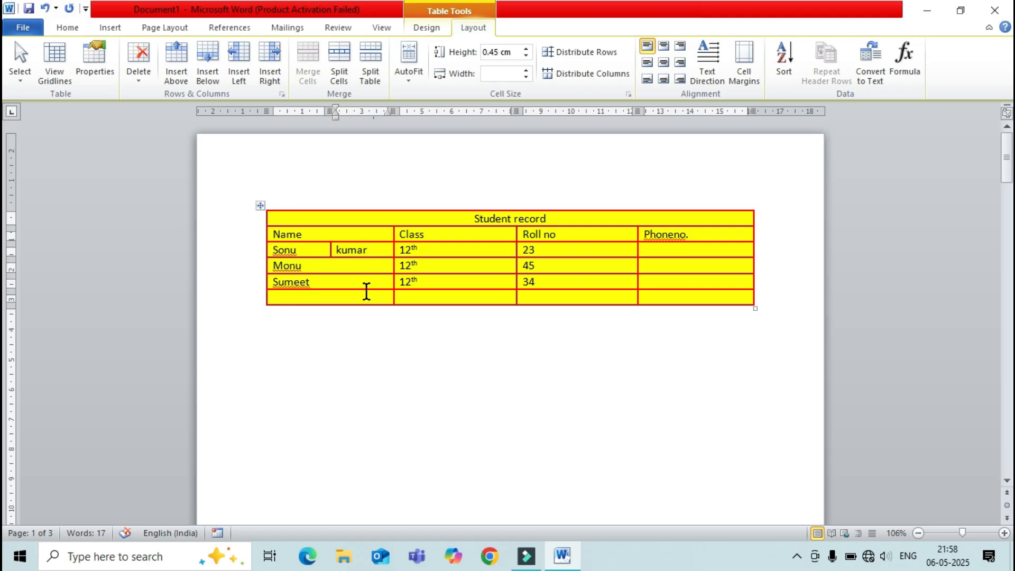
- Try splitting the table in two at the second student's row, and undo the split
left_click(448, 252)
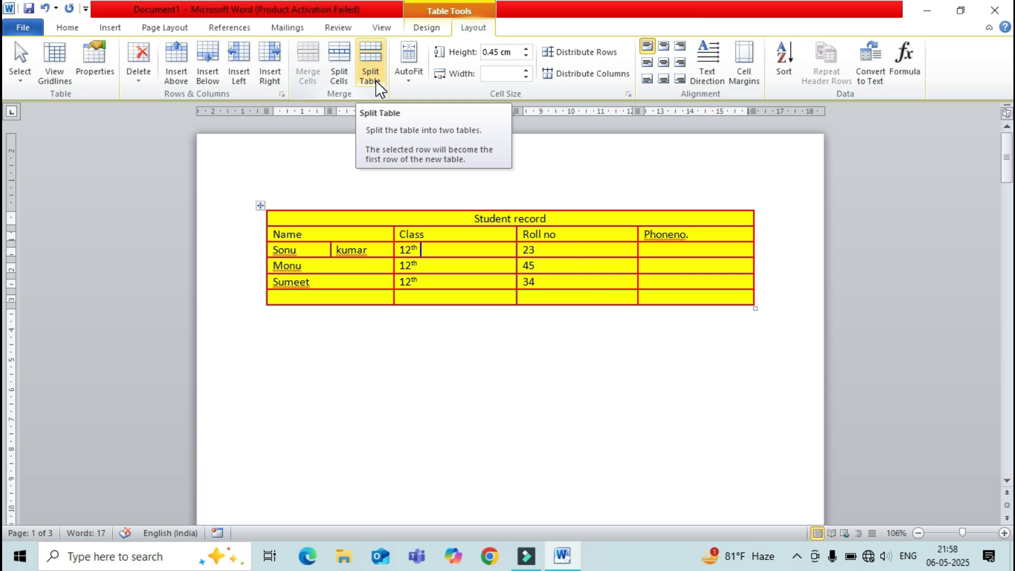
left_click(455, 264)
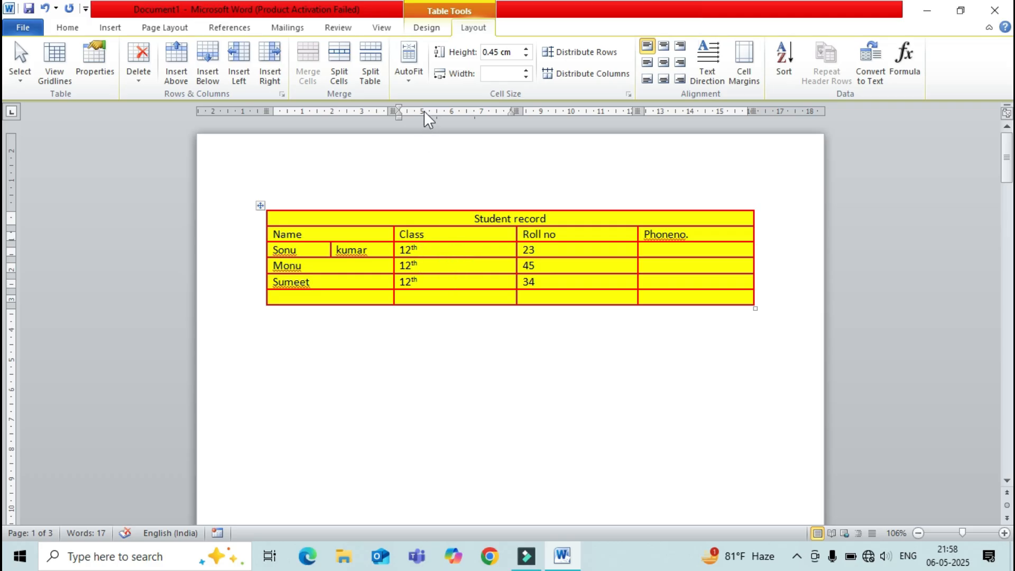
left_click(366, 74)
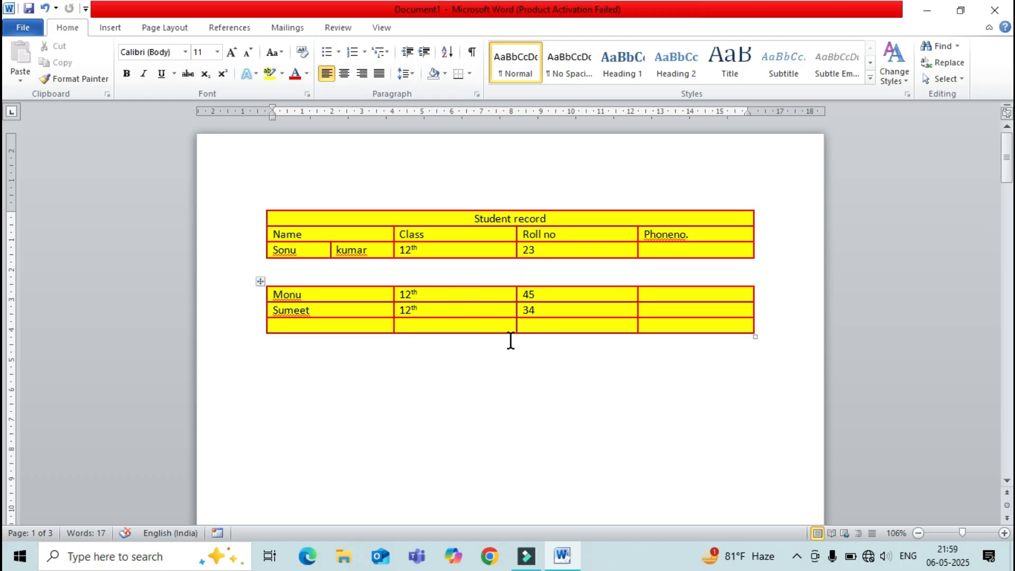
key("ctrl+z")
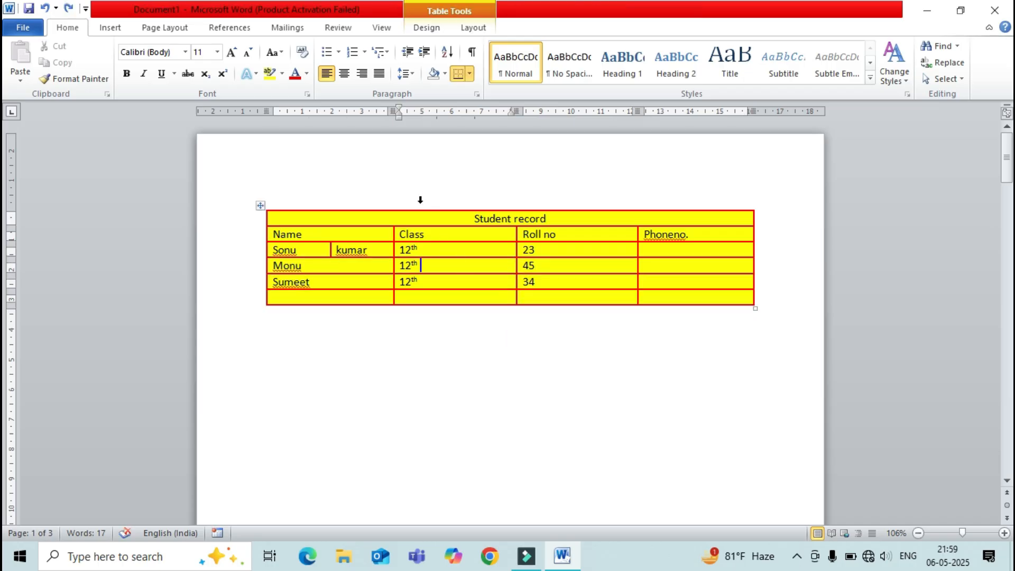
- AutoFit the student table's columns to their contents
left_click(477, 265)
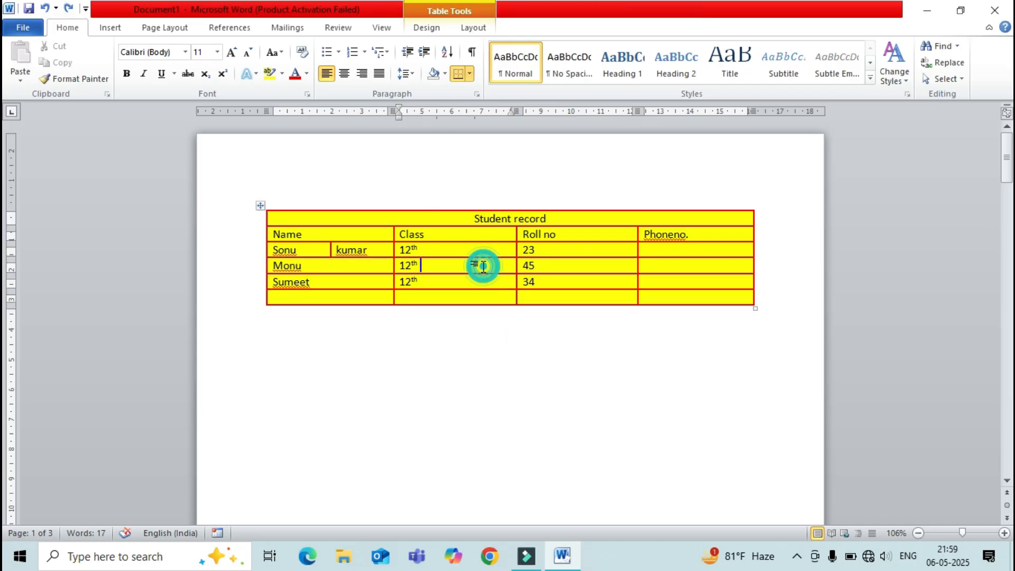
left_click(479, 23)
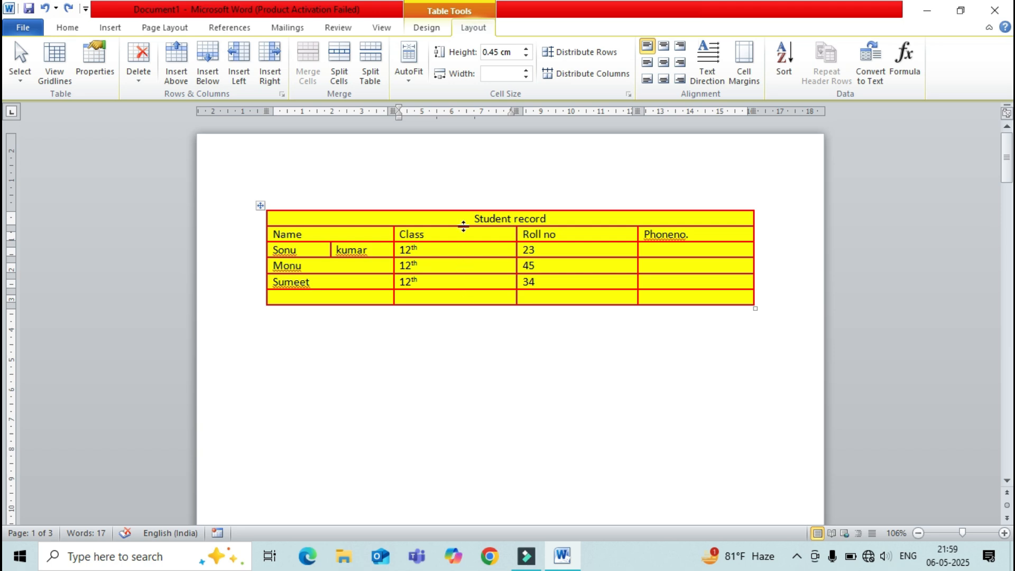
left_click(414, 85)
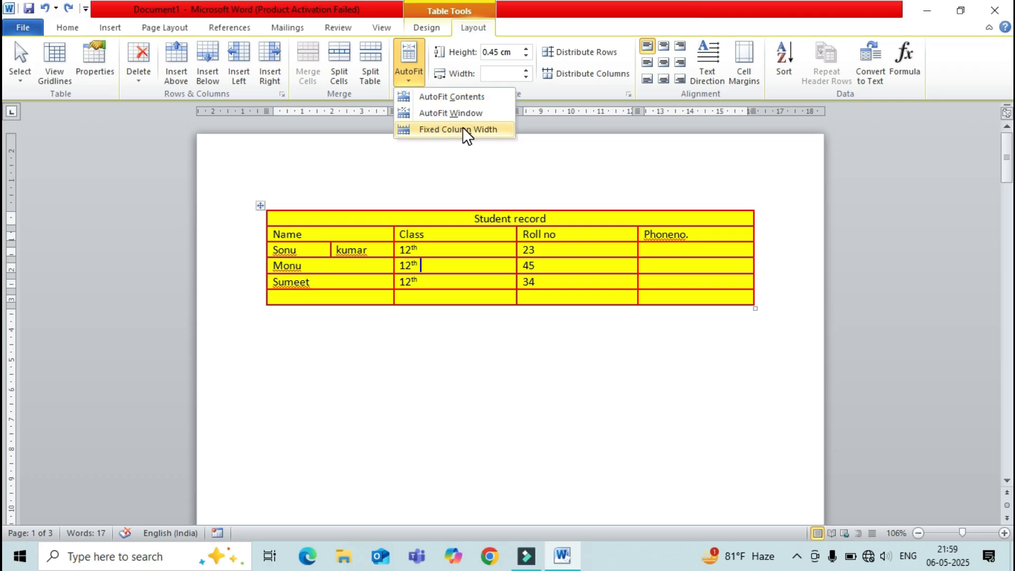
left_click(439, 97)
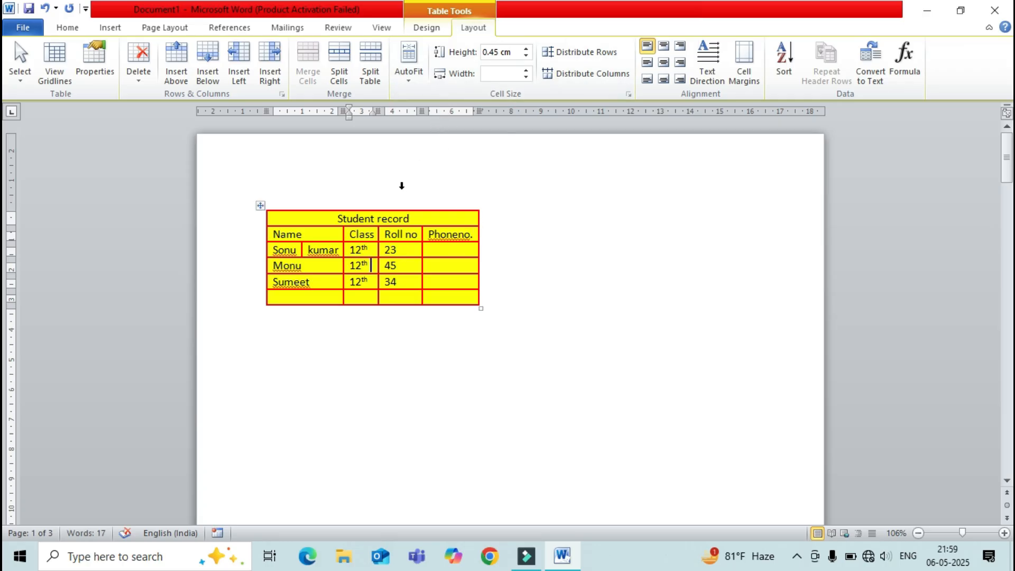
- Compare AutoFit Window with AutoFit Contents on the student table, and leave it fitted to the window
left_click(408, 80)
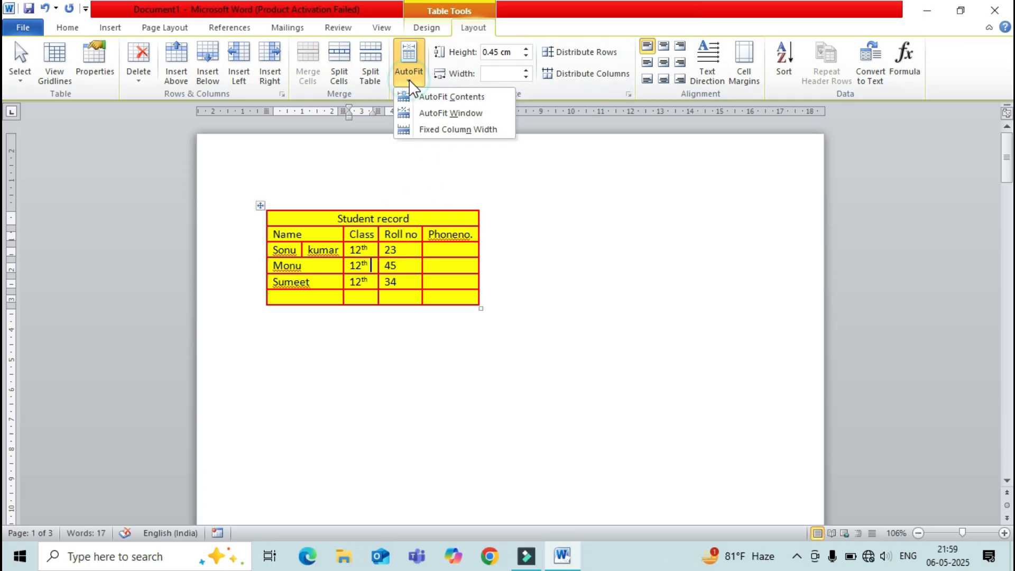
left_click(430, 109)
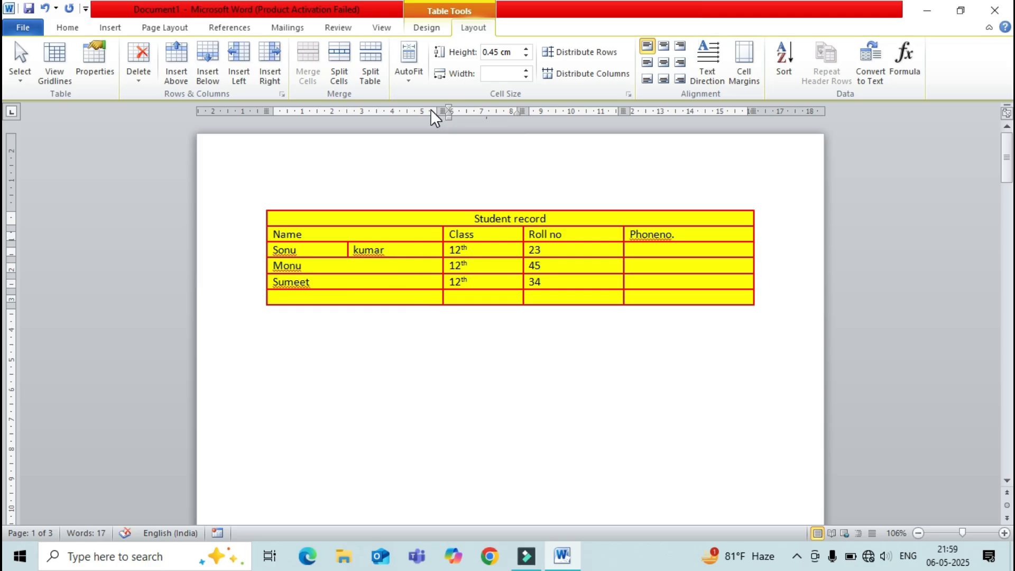
left_click(412, 80)
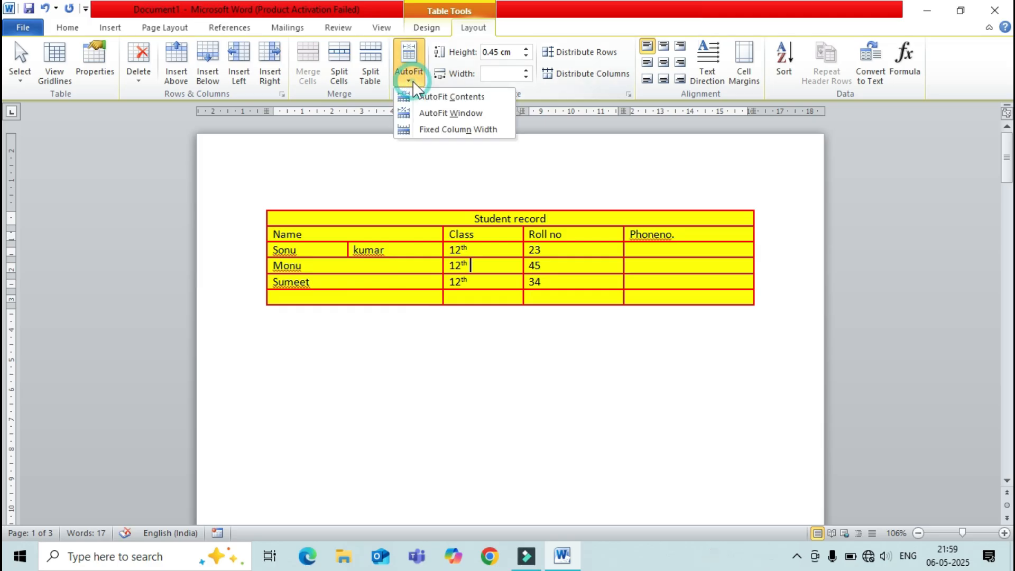
left_click(433, 96)
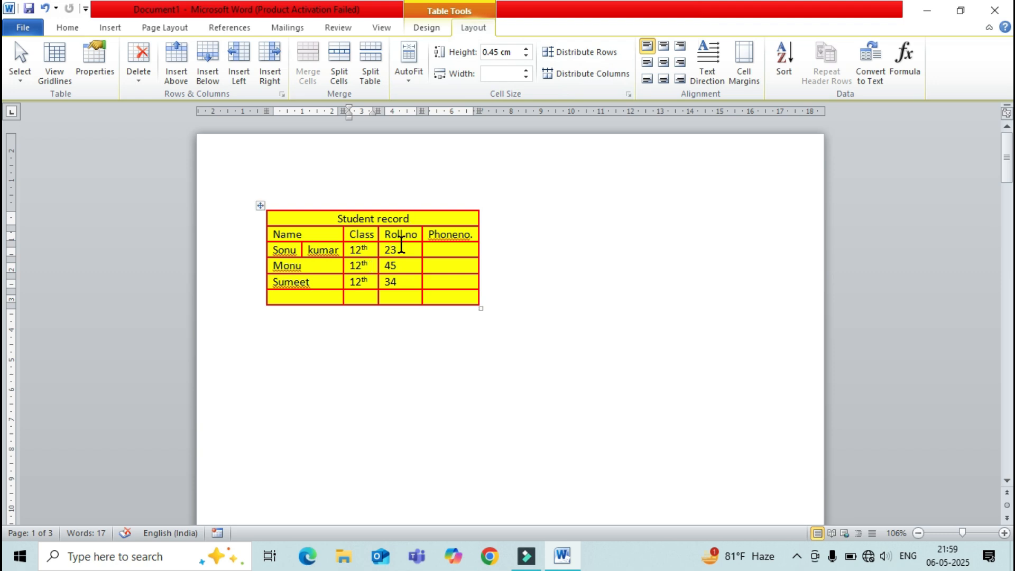
left_click(410, 81)
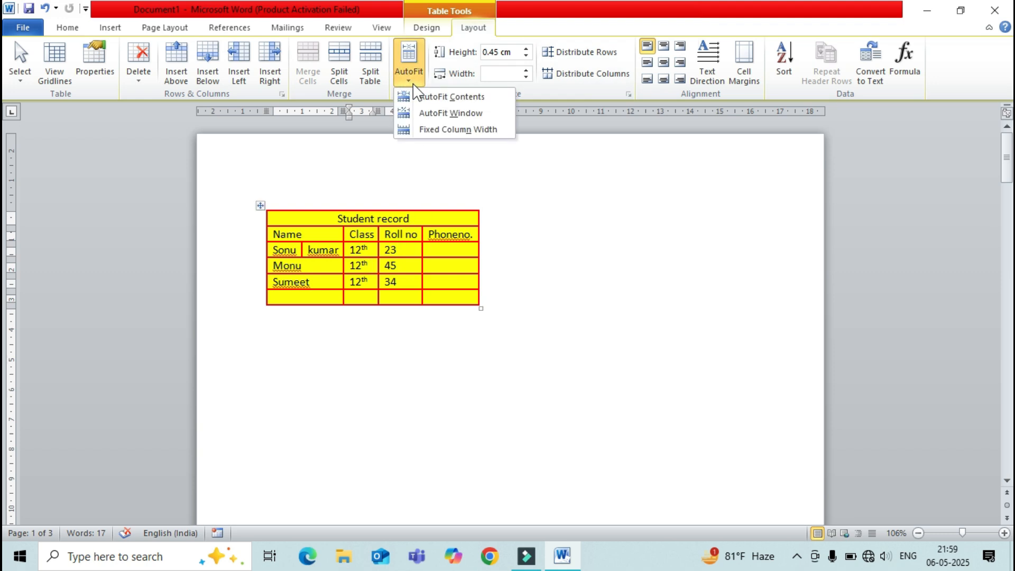
left_click(428, 111)
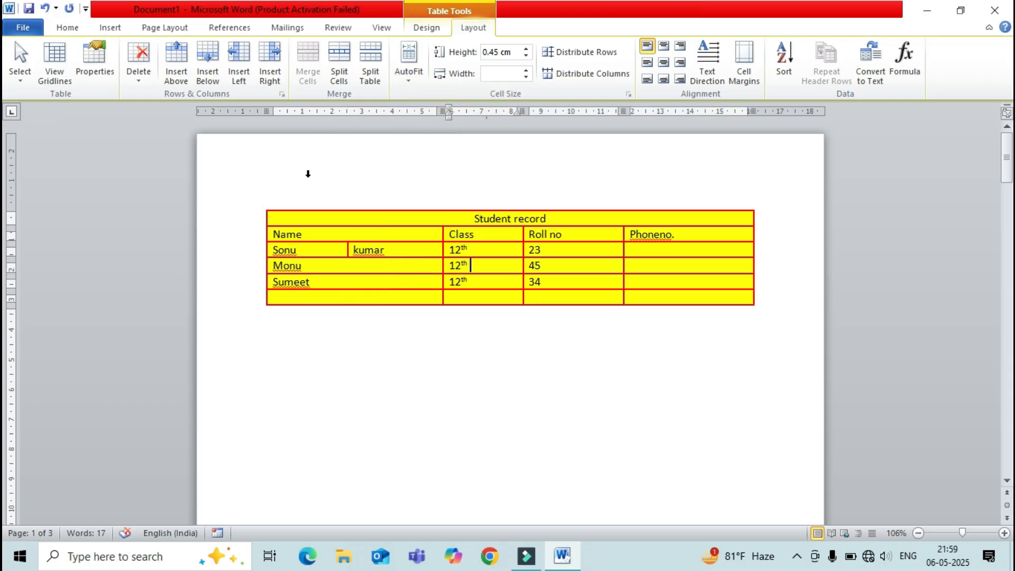
- Draw a vertical divider through the Phoneno. column's cells in the first two student rows
left_click(426, 28)
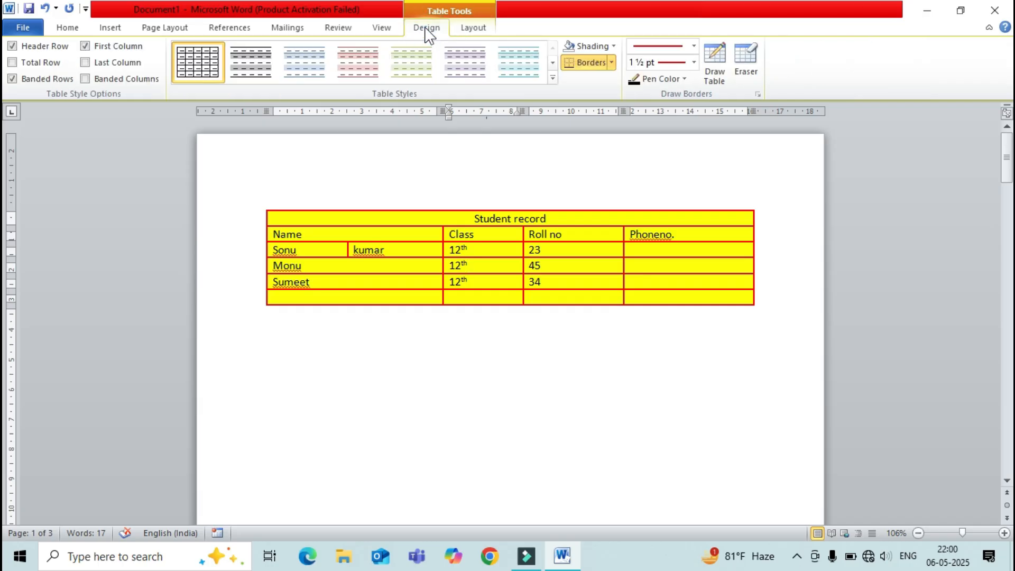
left_click(709, 68)
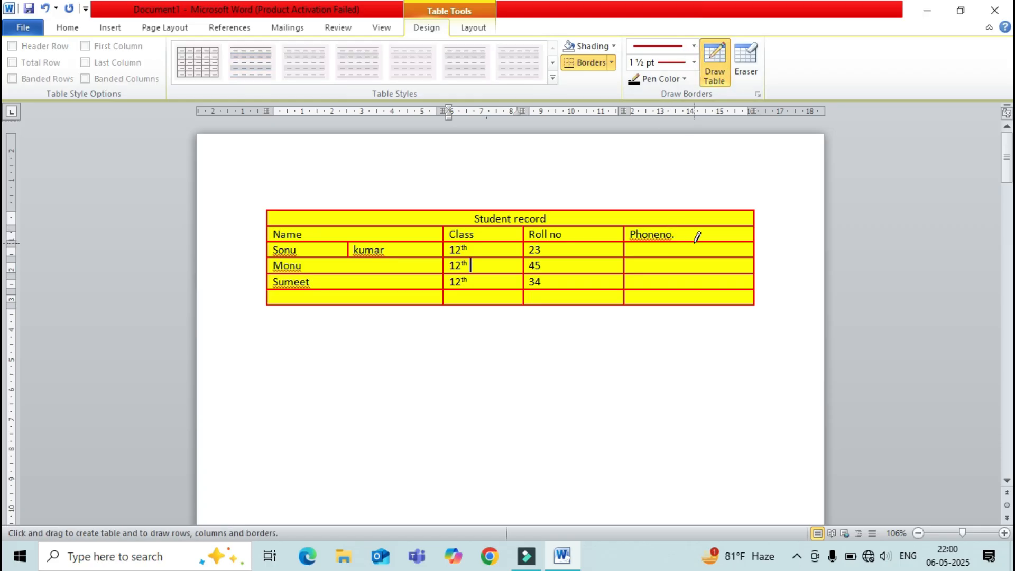
left_click_drag(694, 240, 694, 259)
- Erase the vertical dividers drawn in the Phoneno. column with the Eraser
left_click(746, 77)
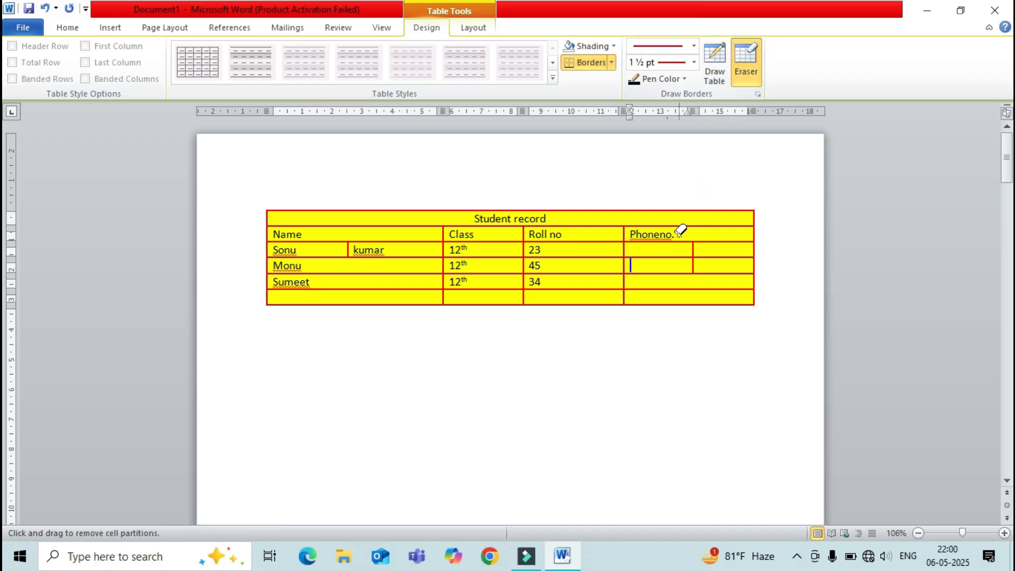
left_click(692, 248)
left_click_drag(695, 268, 694, 268)
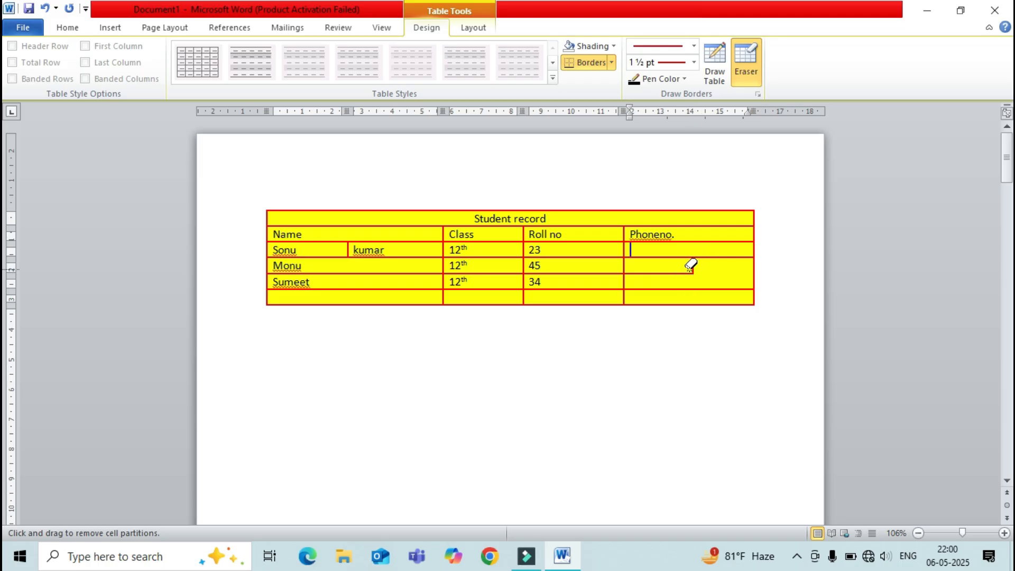
left_click(695, 267)
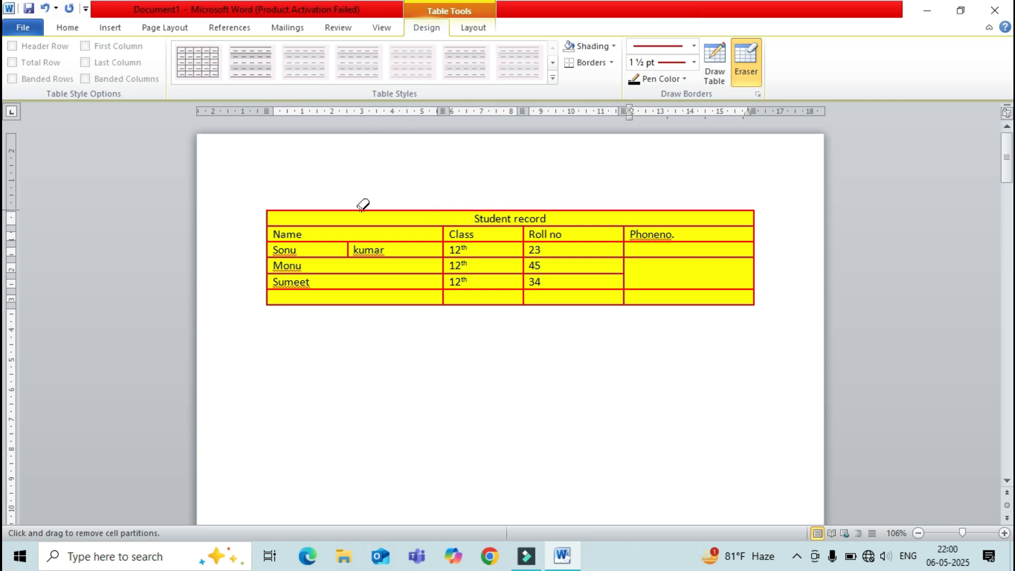
- Try erasing the borders across the Name heading and the first two students' name cells, undo the erasure, and leave the Eraser
mouse_move(315, 241)
left_mouse_down()
mouse_move(367, 229)
mouse_move(375, 266)
left_mouse_up()
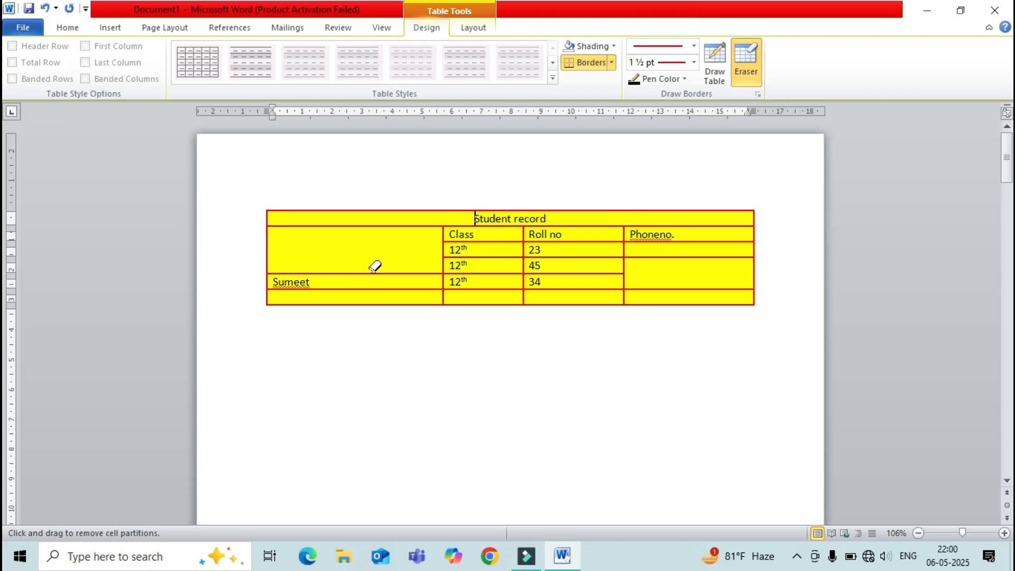
key("ctrl+z")
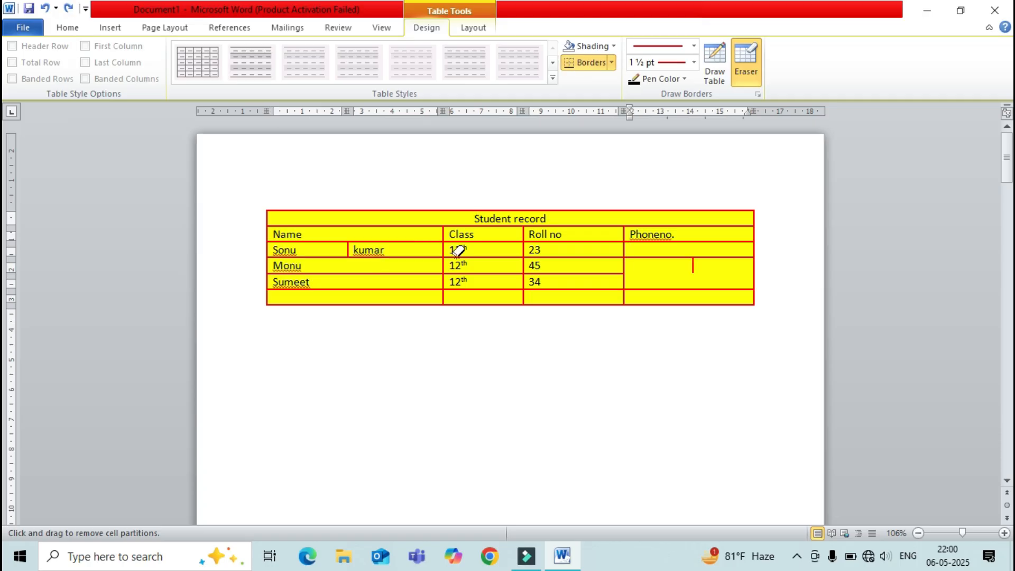
key("Escape")
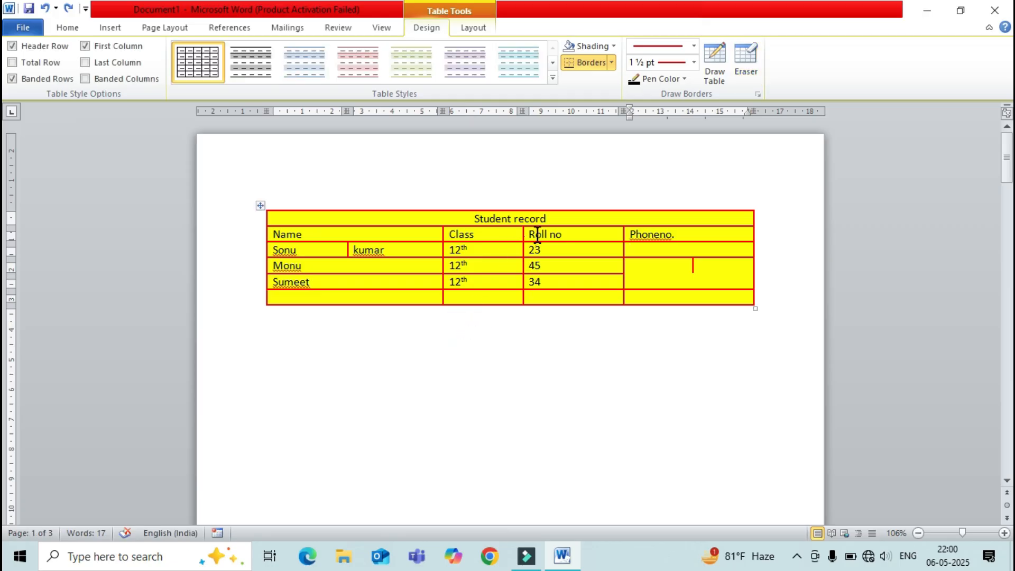
left_click(120, 29)
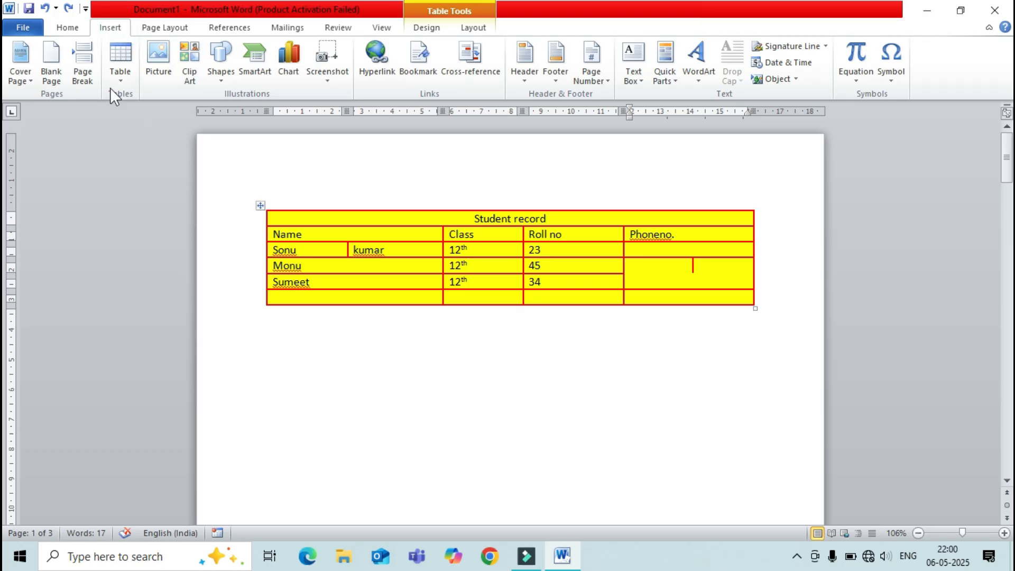
left_click(122, 79)
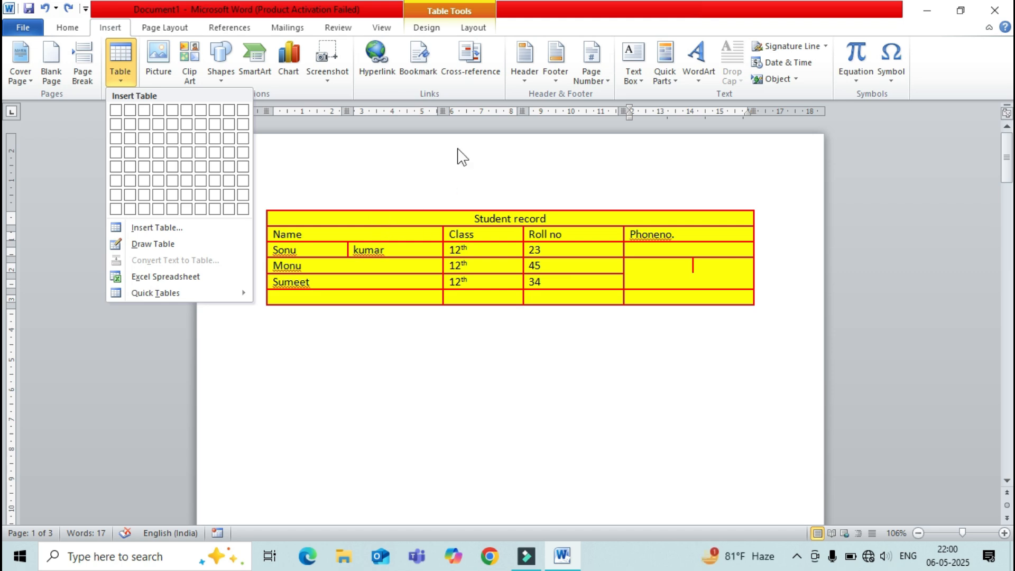
- Sort the three student rows by roll number in descending order
left_click(473, 28)
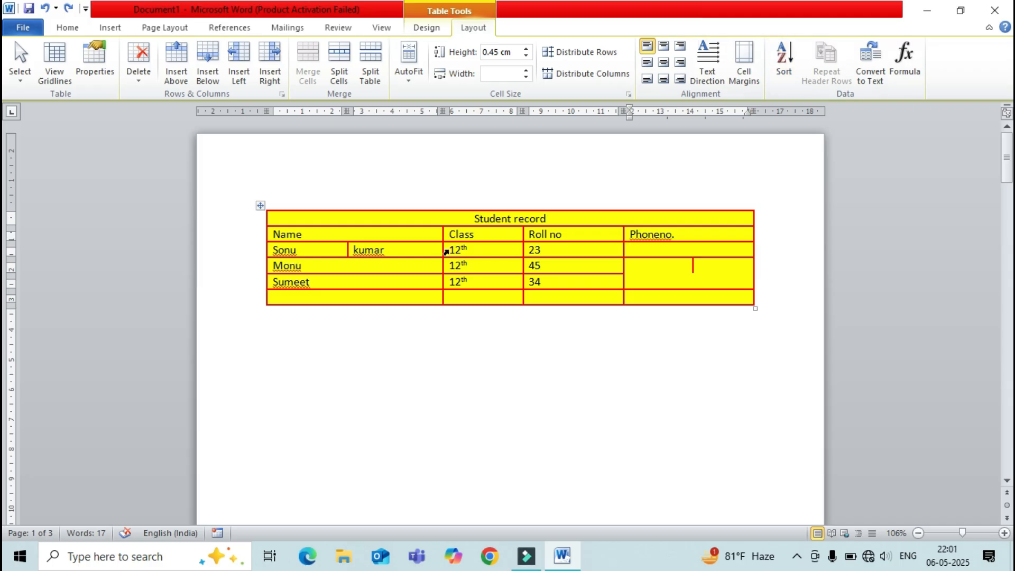
left_click_drag(524, 251, 552, 283)
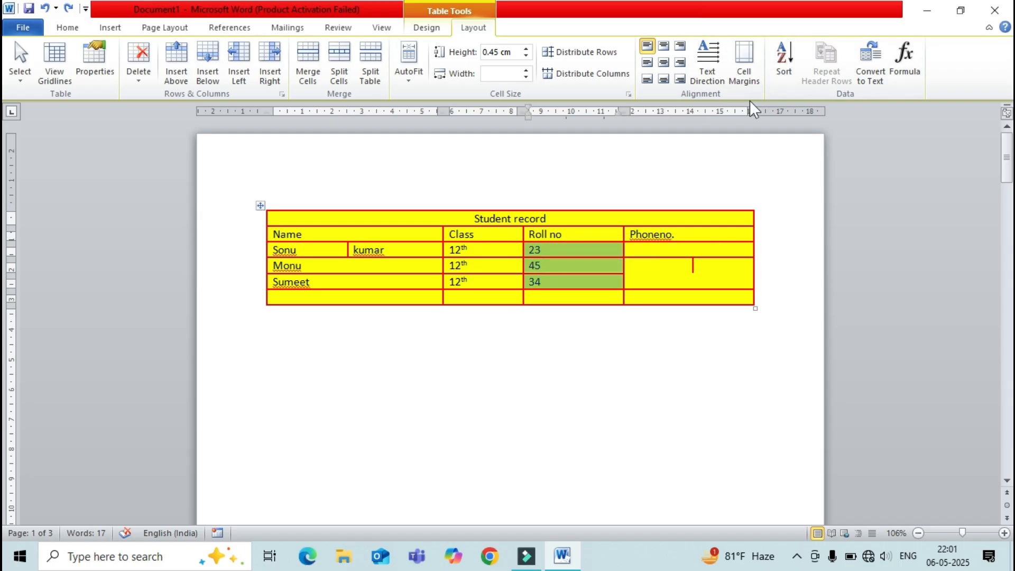
left_click(777, 66)
left_click(602, 371)
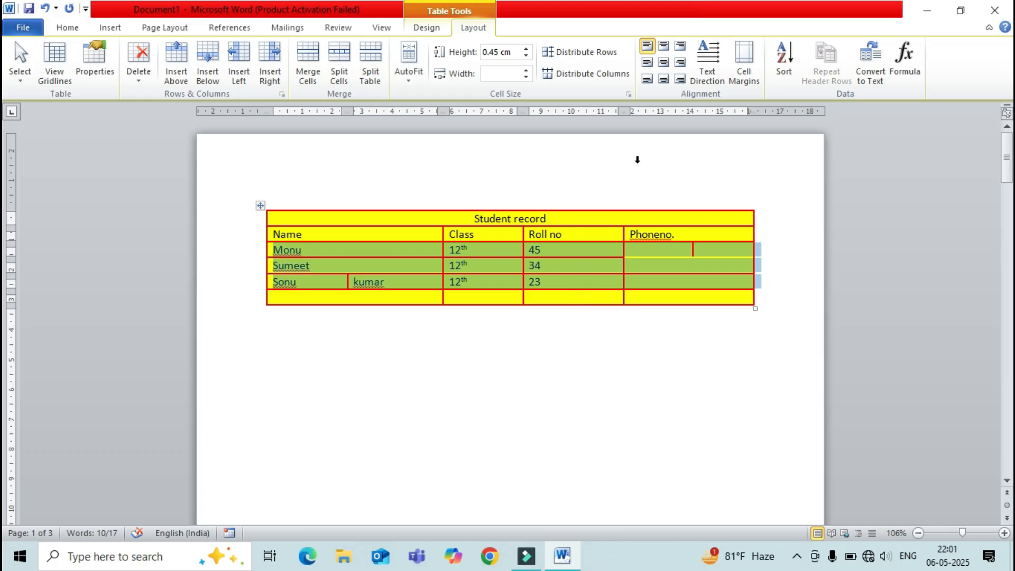
- Try rotating the text direction of the Roll no heading to vertical, and undo the change
left_click(556, 255)
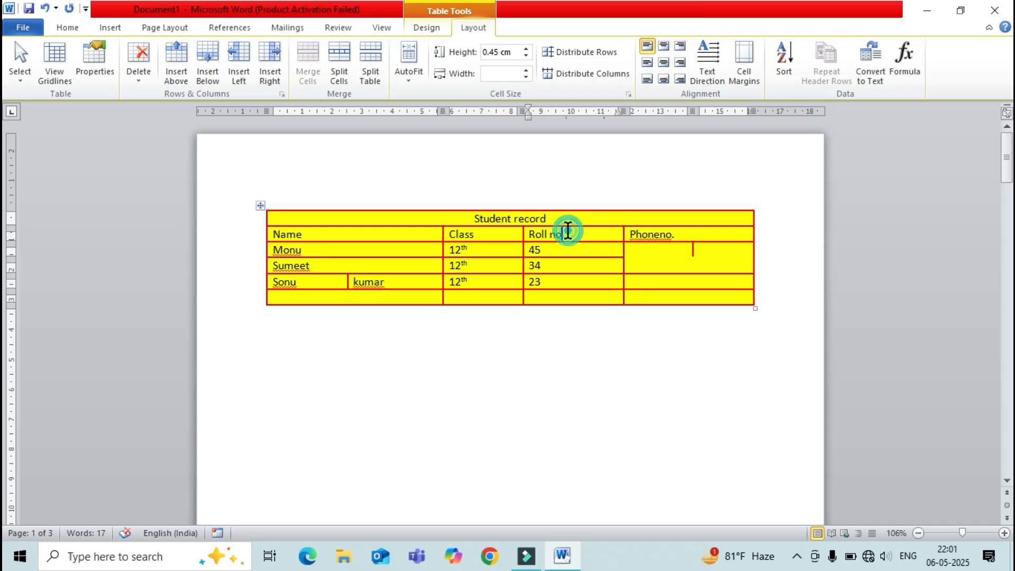
left_click(708, 77)
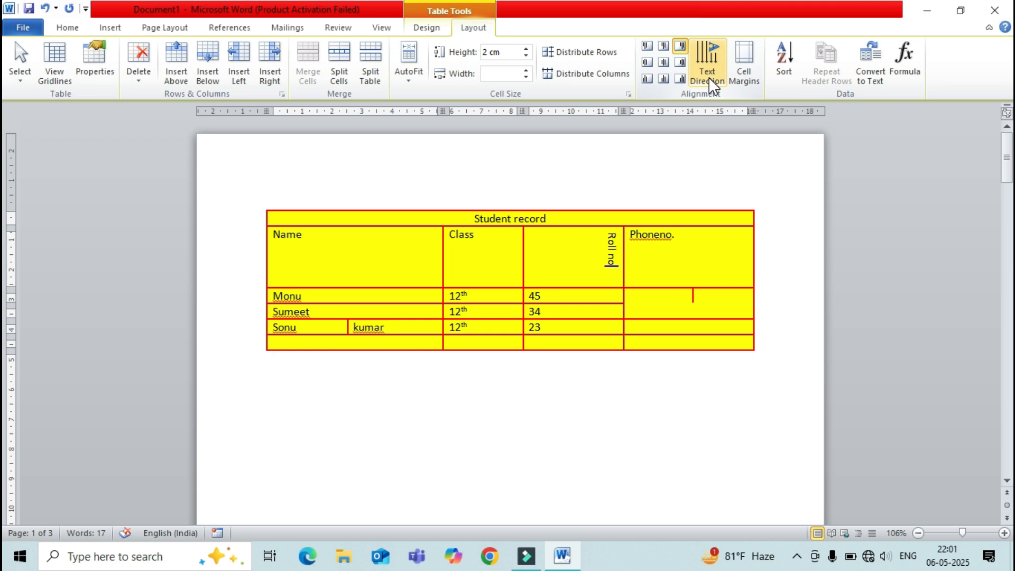
key("ctrl+z")
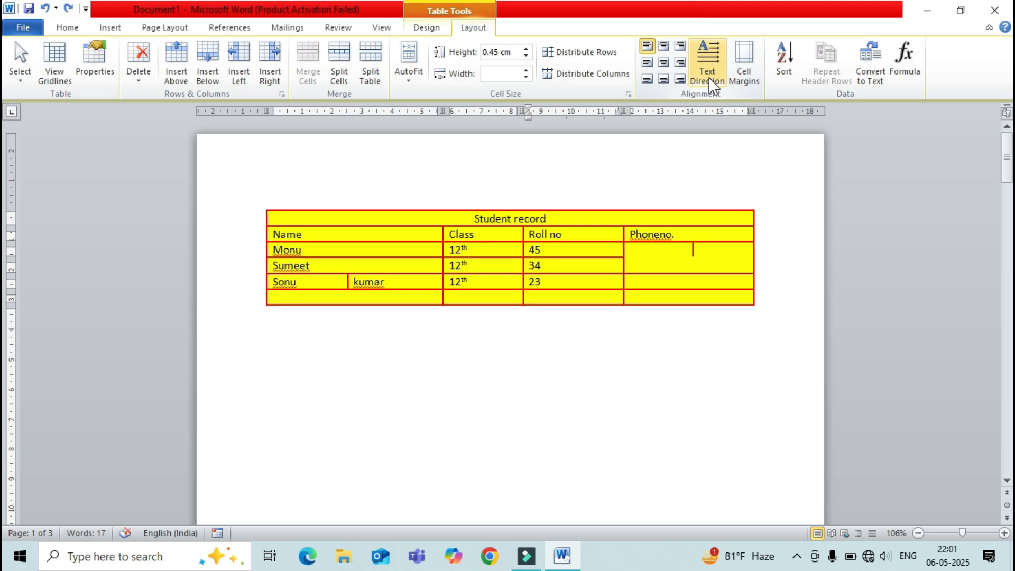